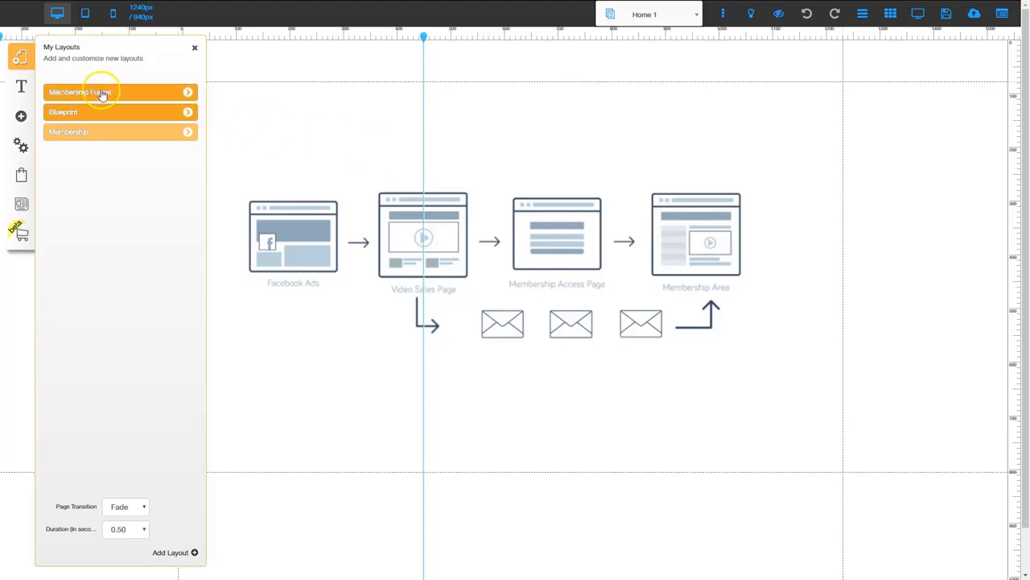
Open the Video Sales Page of the Membership Funnel layout for editing
left_click(187, 94)
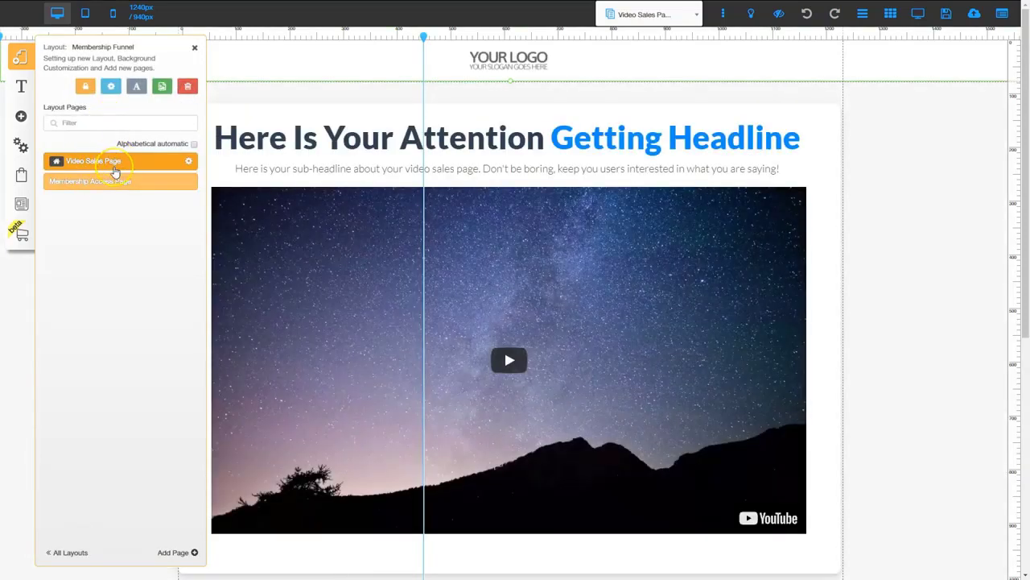
left_click(396, 323)
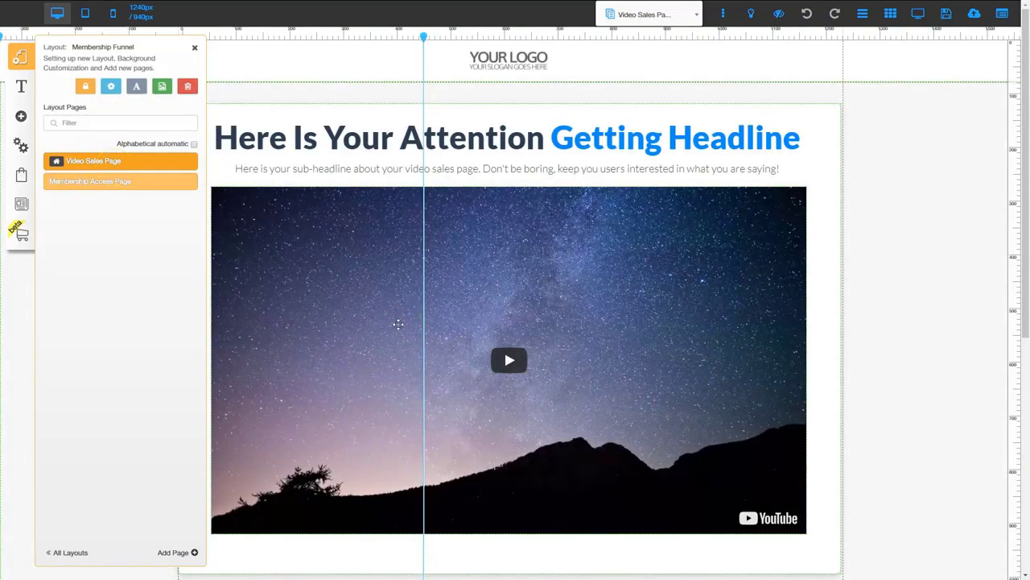
left_click(193, 47)
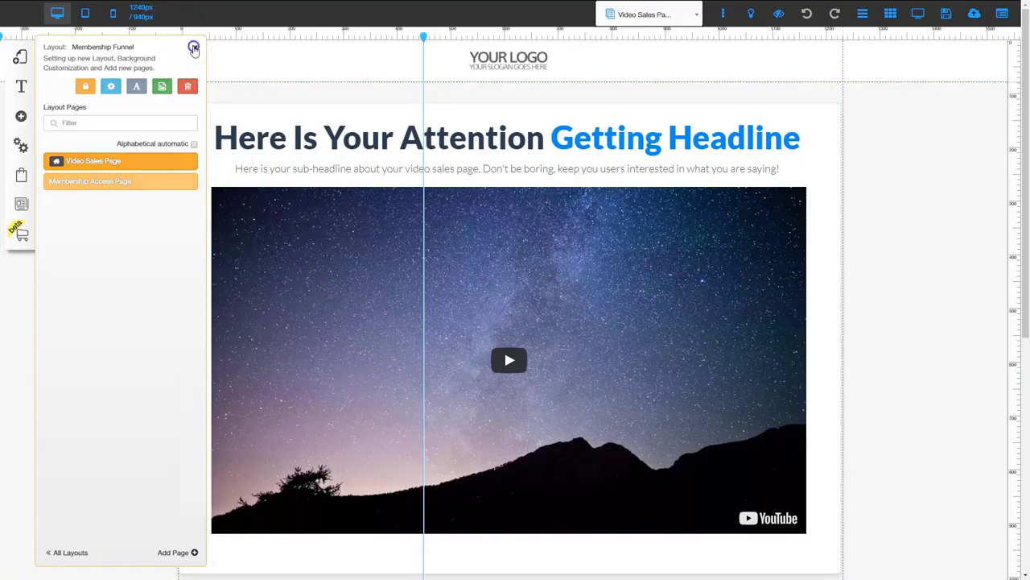
left_click(429, 235)
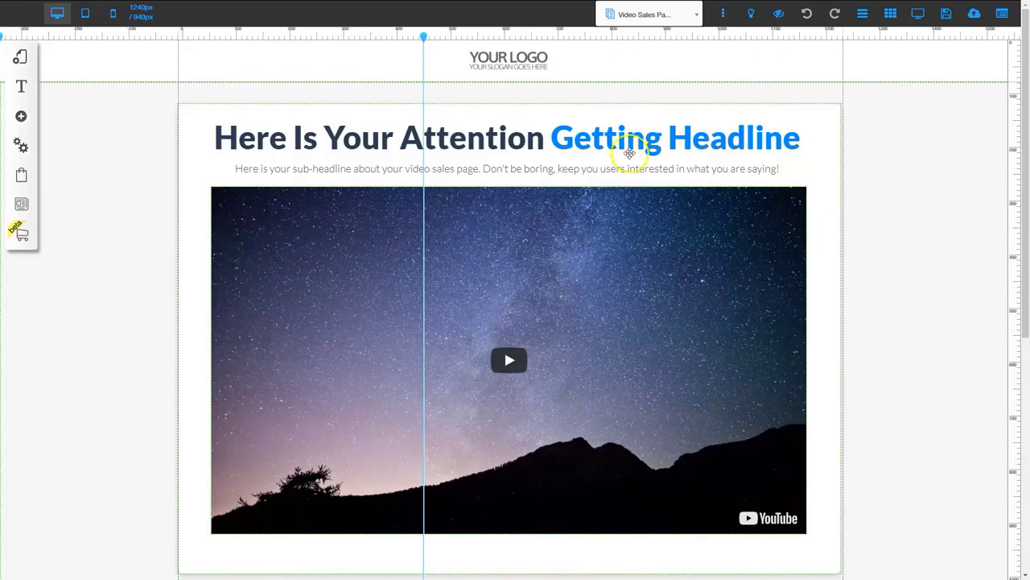
Delete the "Register Now Free!" button beneath the image in the product benefits section
left_click(487, 74)
scroll(533, 248, "down", 2)
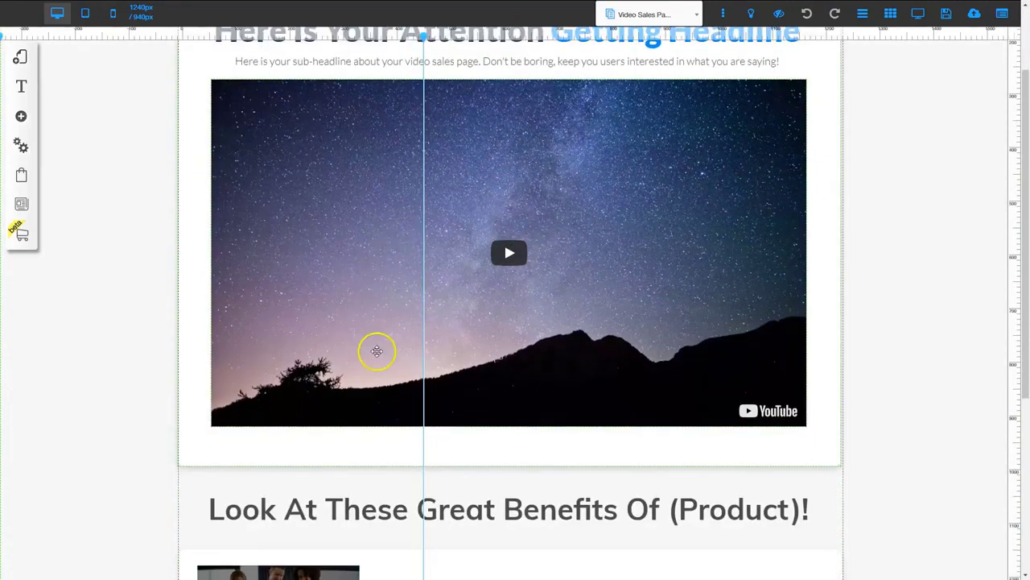
left_click_drag(456, 194, 483, 184)
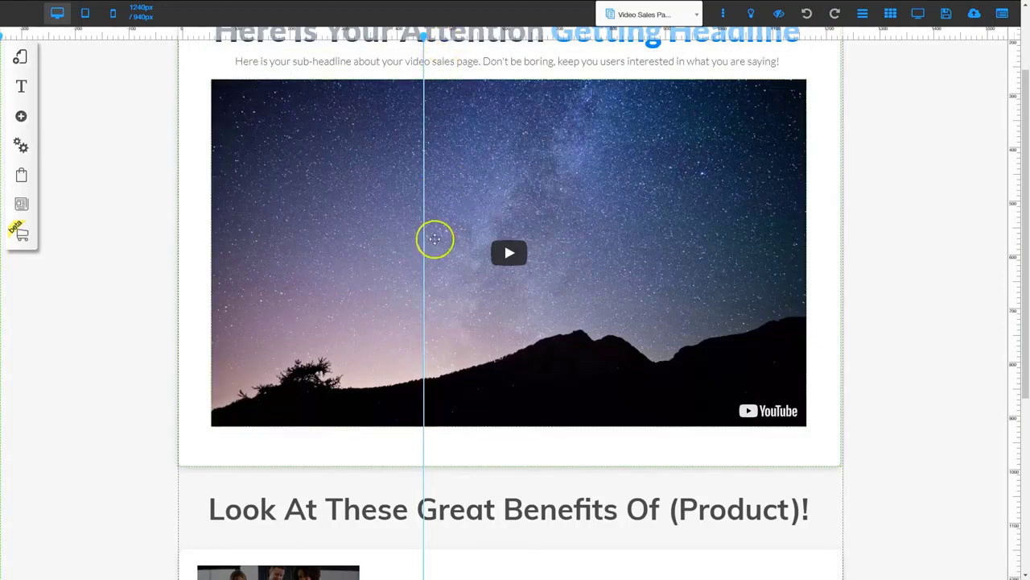
scroll(438, 256, "down", 6)
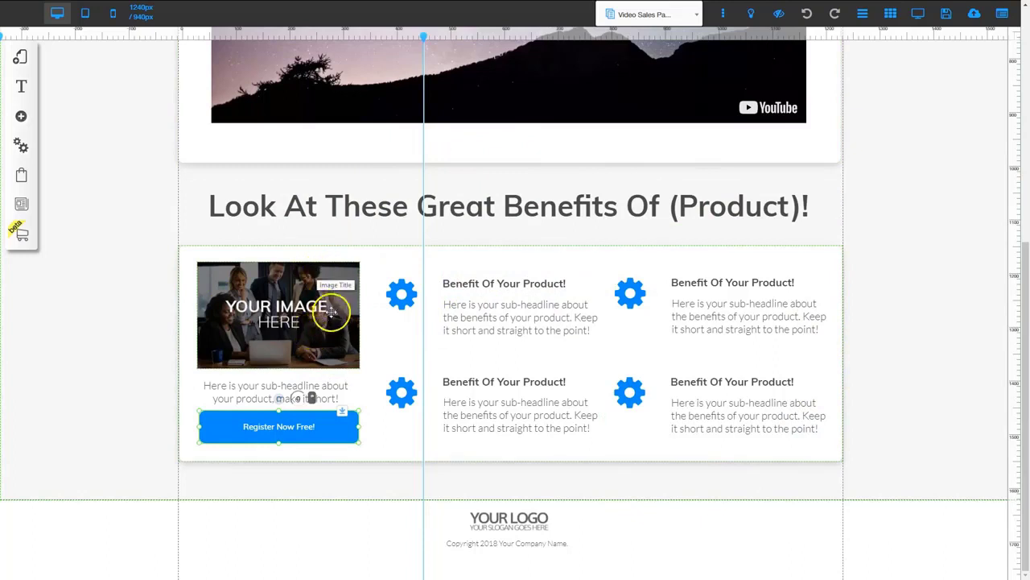
left_click(278, 428)
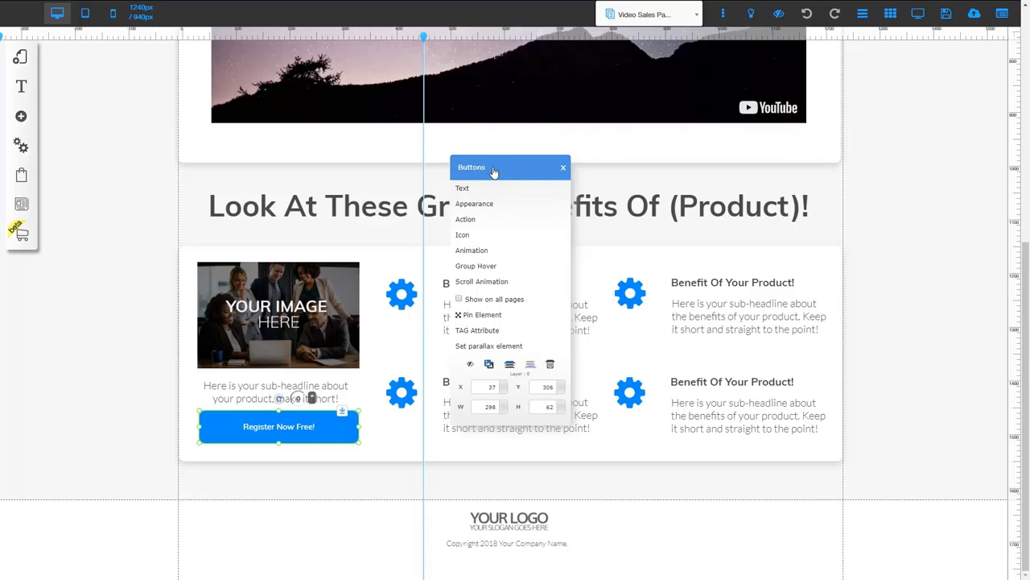
left_click(563, 168)
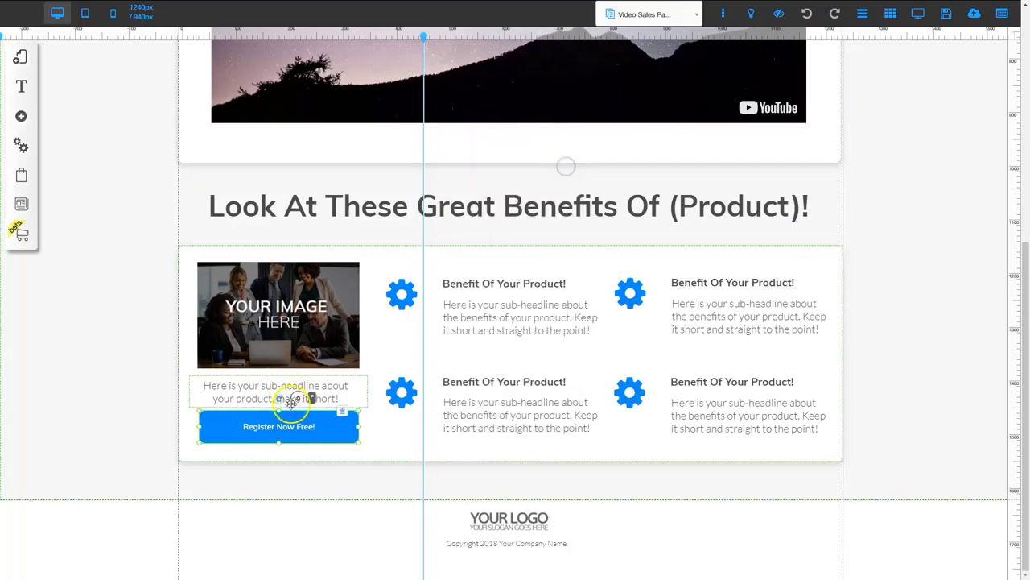
key("Delete")
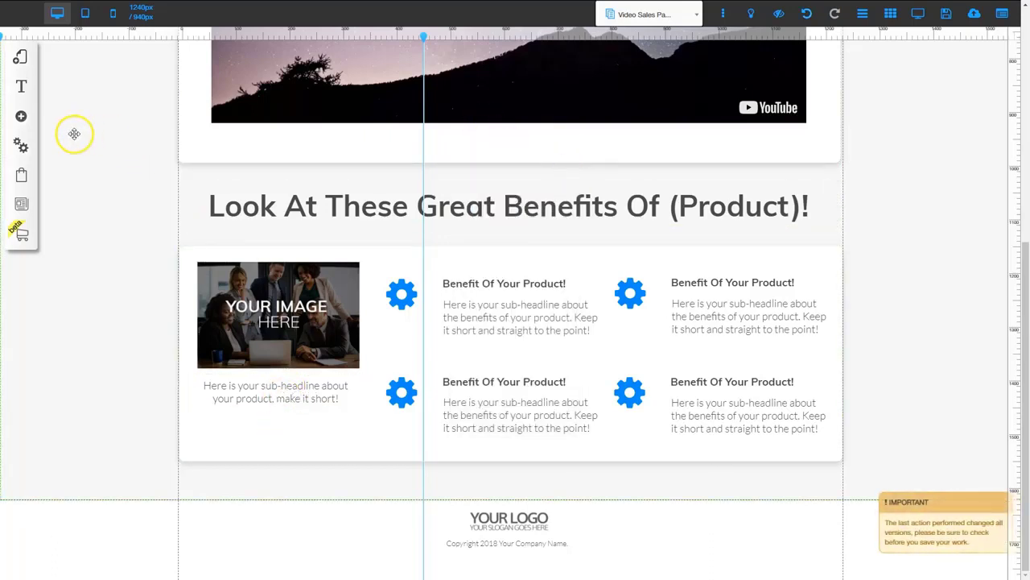
Add a Registration Button from the Login Button elements and place it beneath the sub-headline under the benefits section's image
left_click(21, 116)
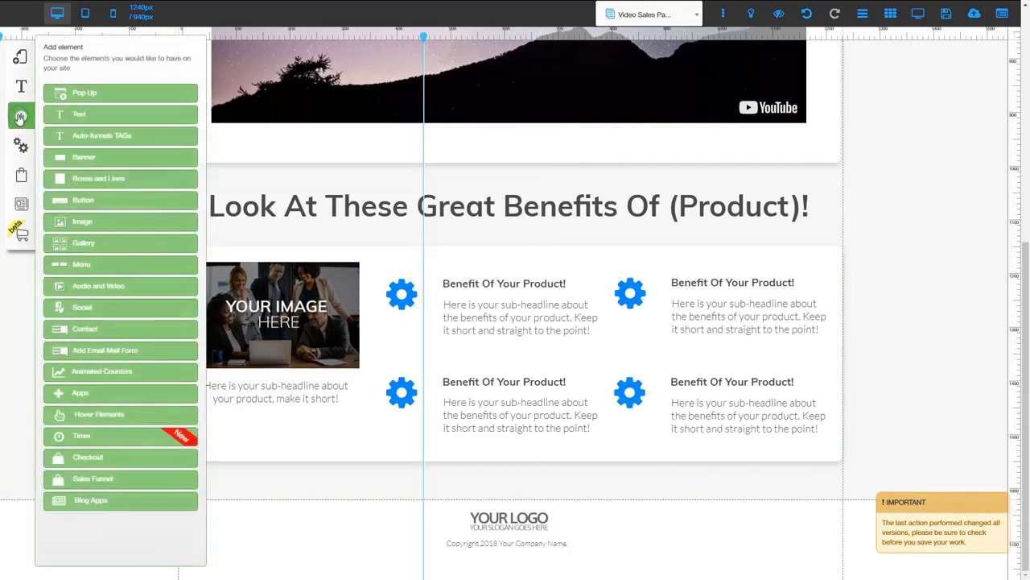
left_click(76, 200)
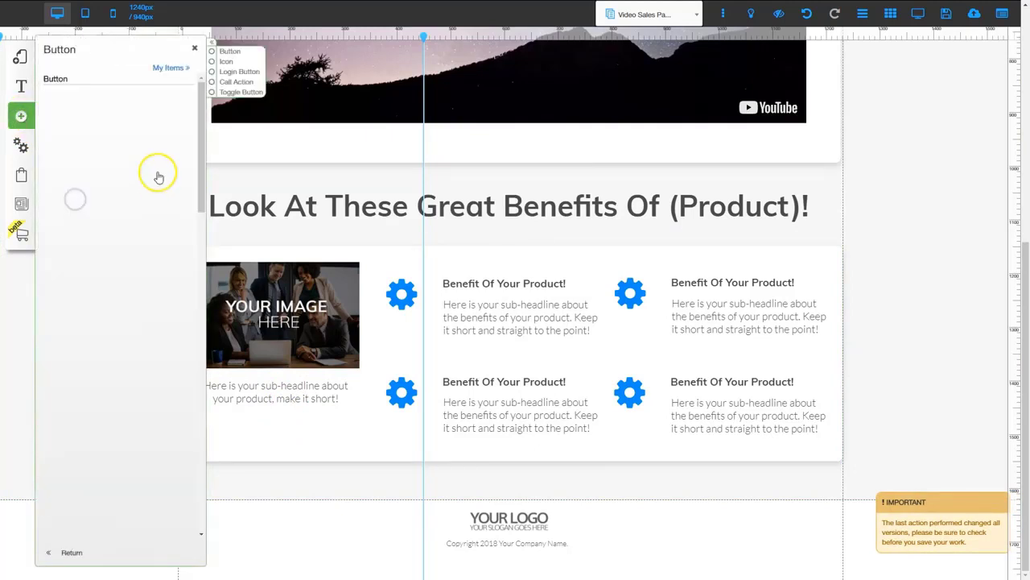
left_click(235, 72)
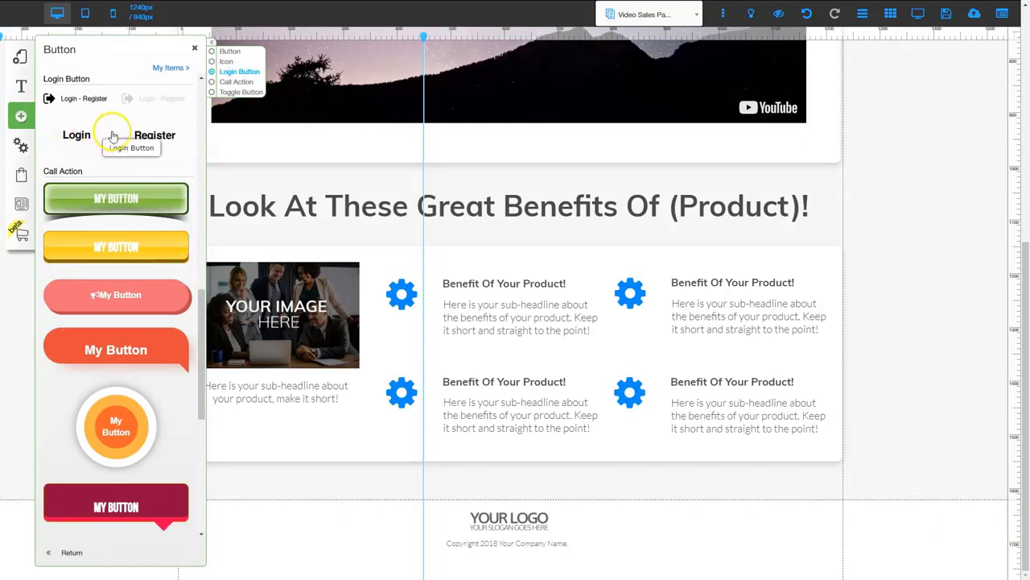
left_click(157, 141)
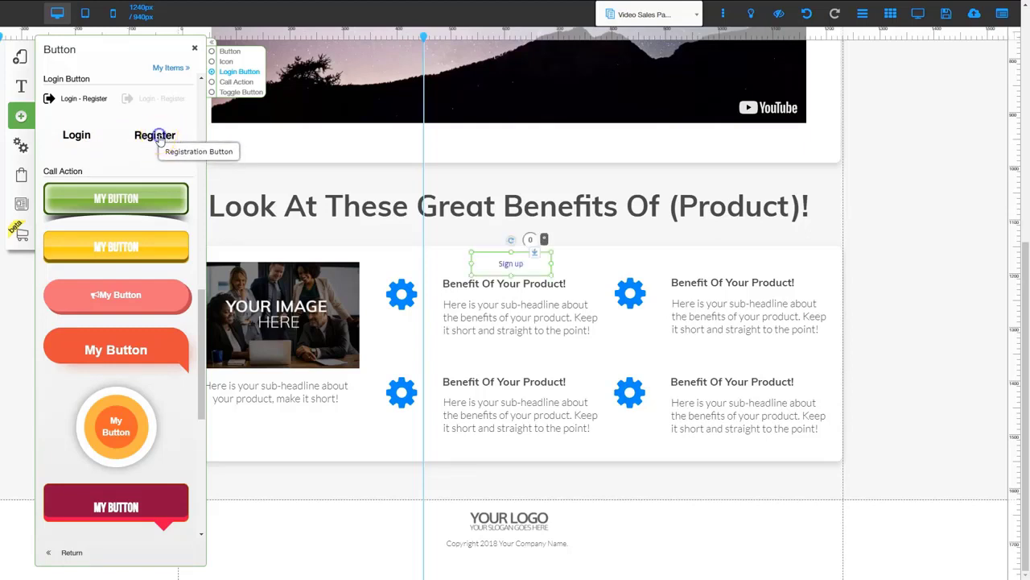
left_click_drag(507, 264, 274, 431)
left_click(194, 48)
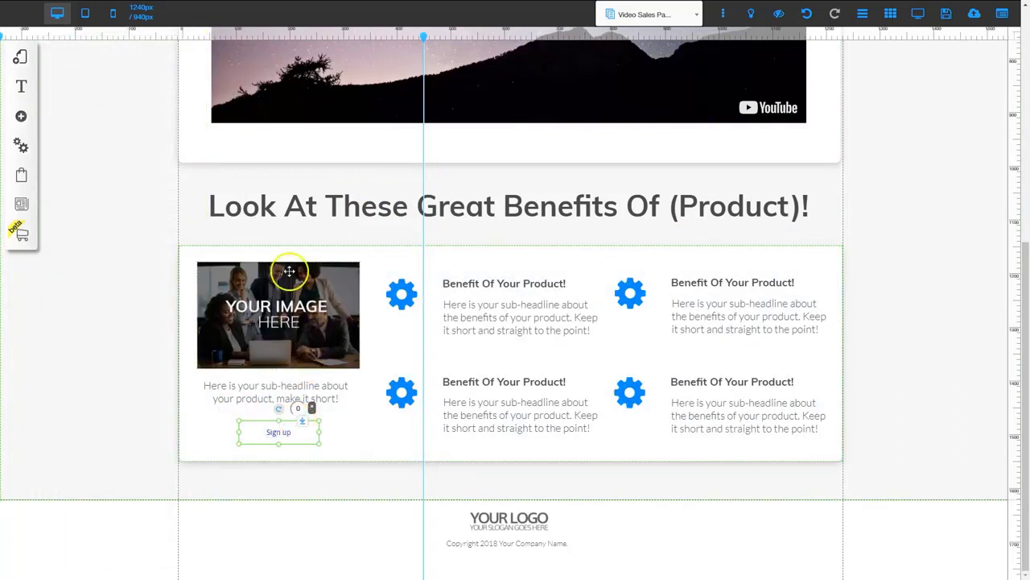
Set the Sign up button's font size to 29 and make its text bold
double_click(276, 433)
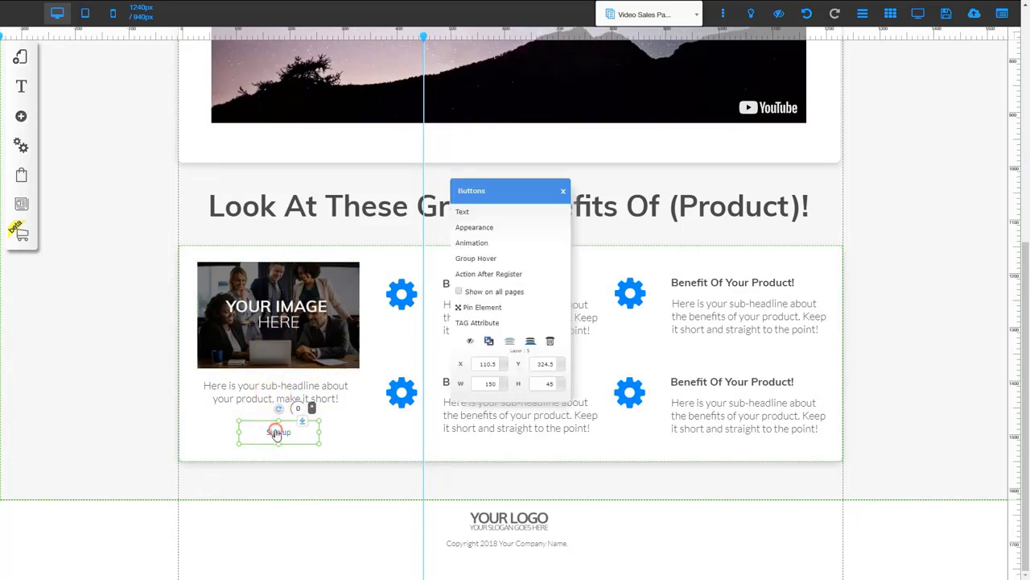
left_click(476, 229)
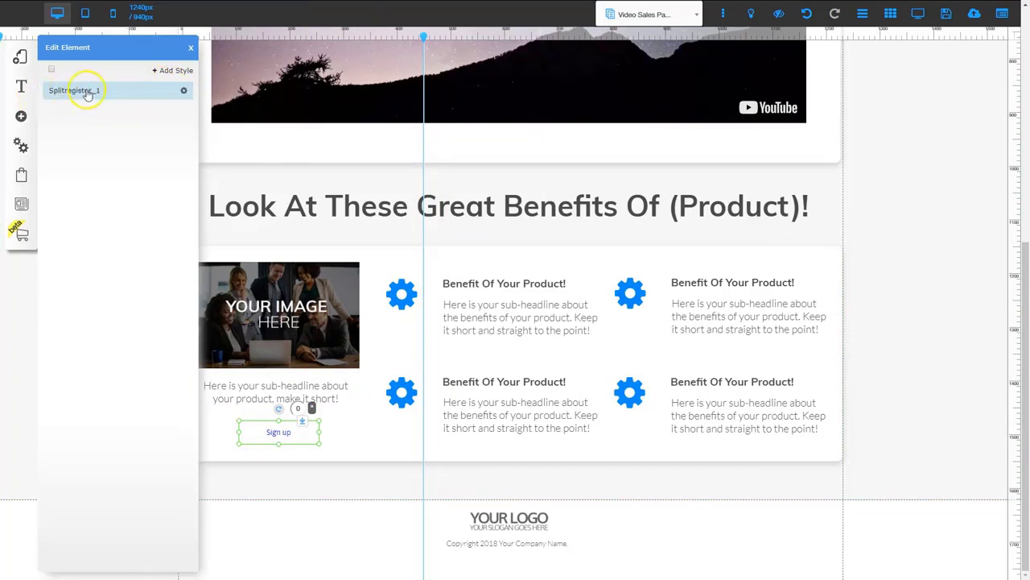
left_click(183, 91)
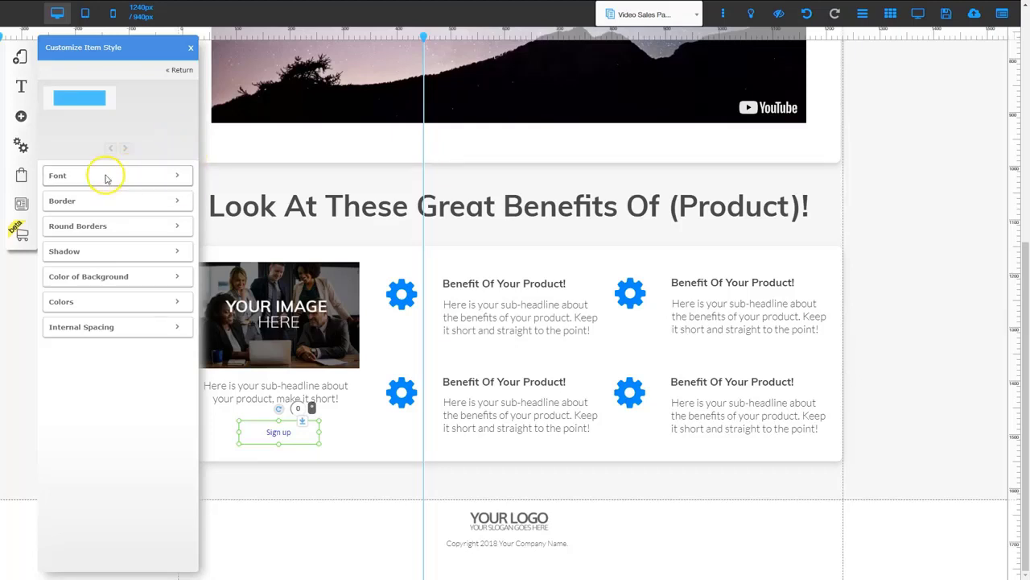
left_click(176, 176)
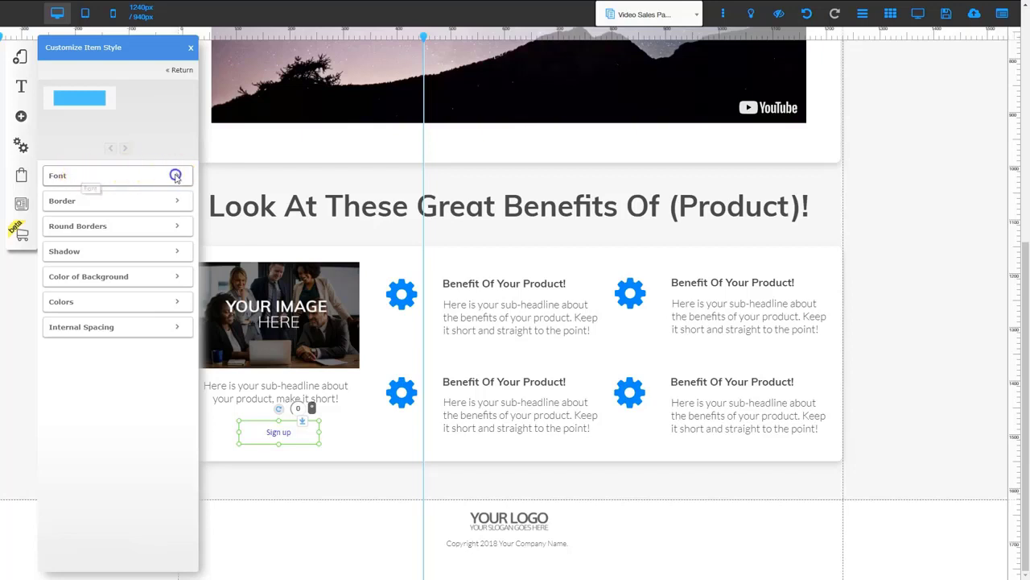
left_click(178, 224)
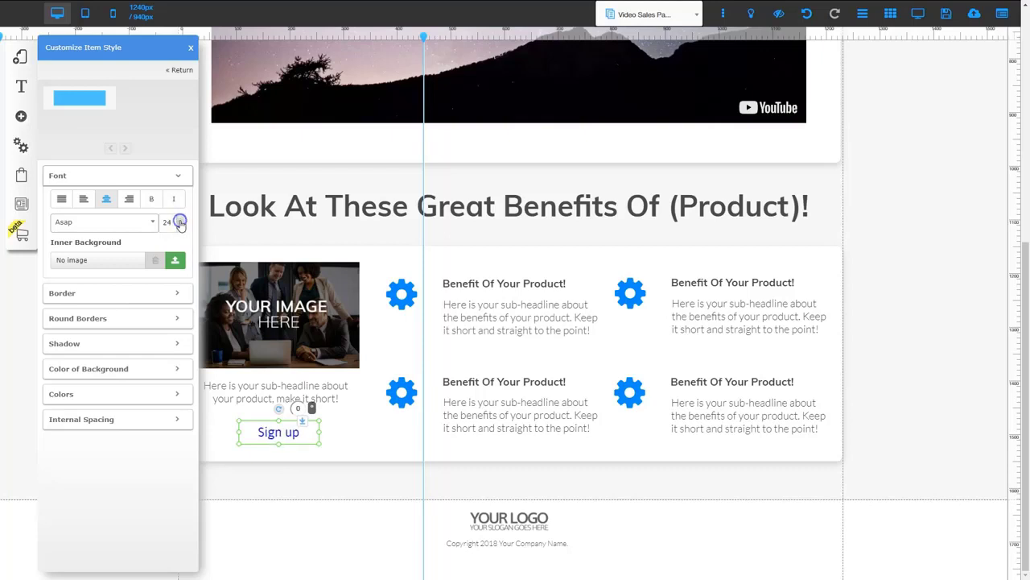
left_click(180, 222)
left_click(150, 199)
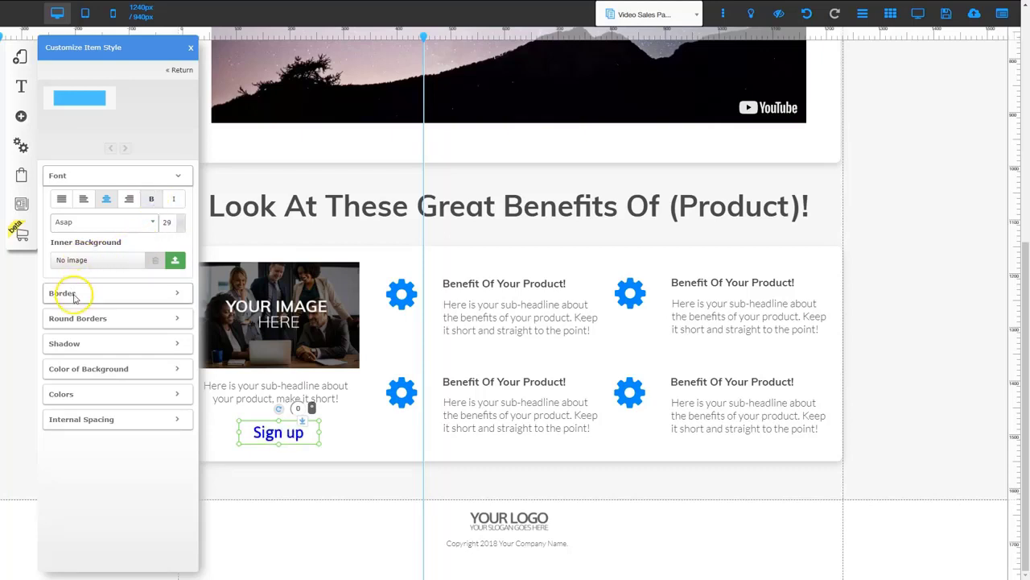
Set the Sign up button's background color and hover background color to the dark blue favorite
left_click(84, 367)
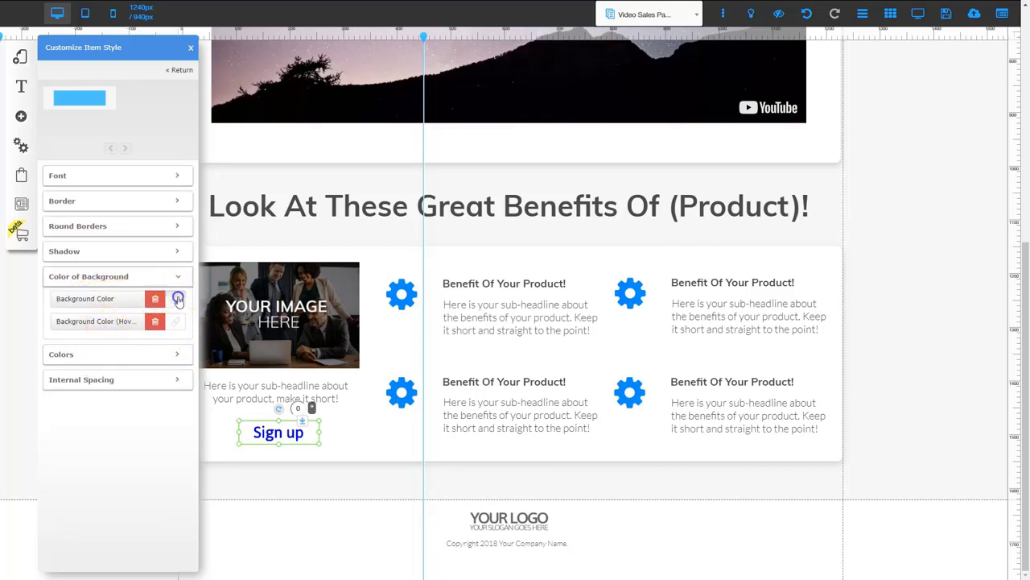
left_click(178, 300)
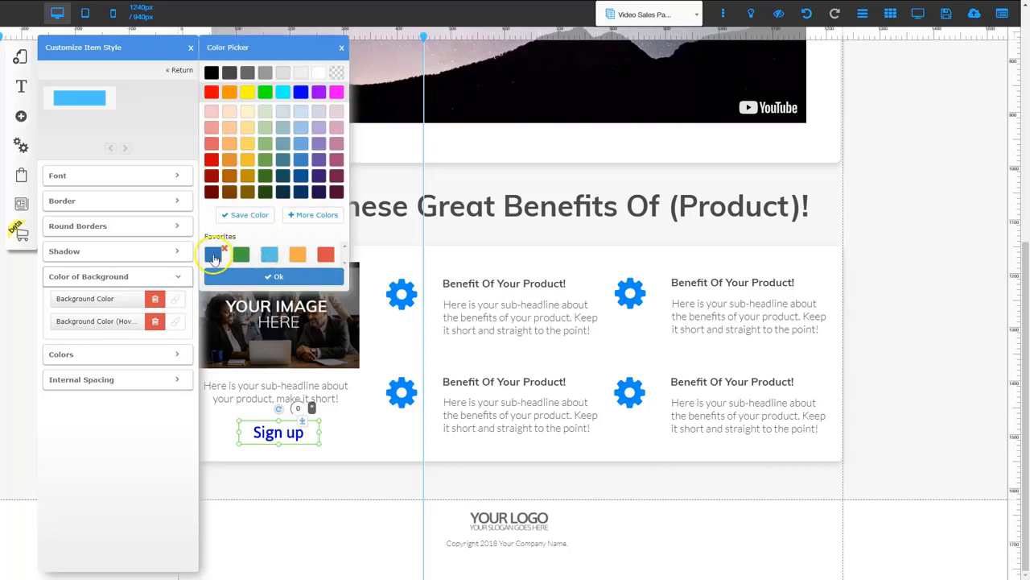
left_click(214, 255)
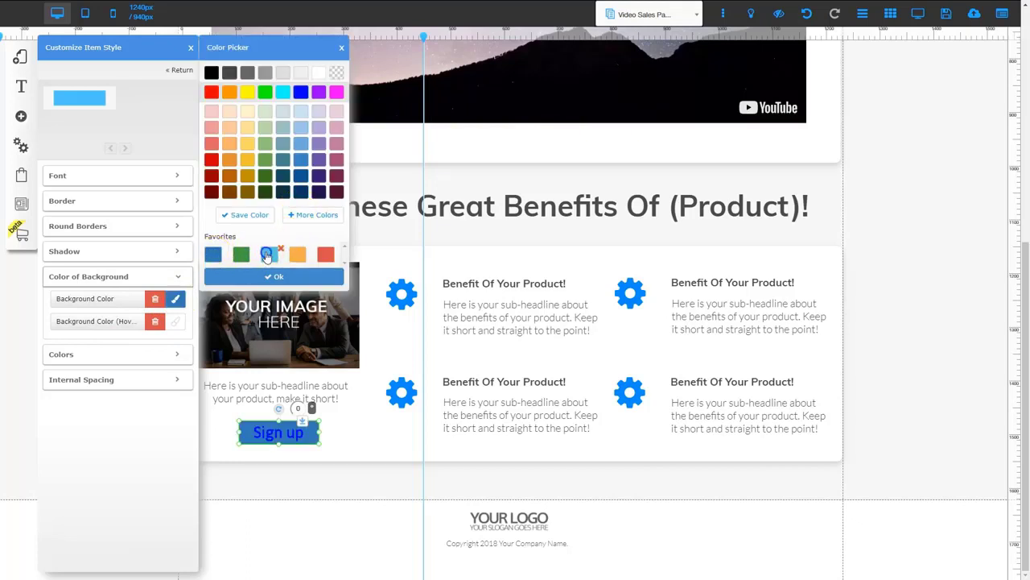
left_click(269, 255)
left_click(215, 255)
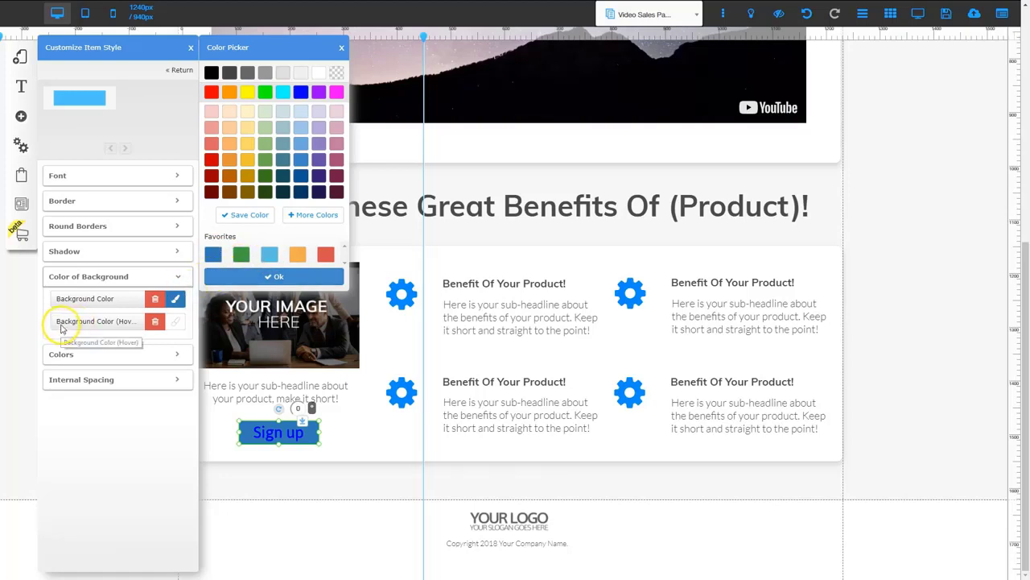
left_click(174, 321)
left_click(218, 260)
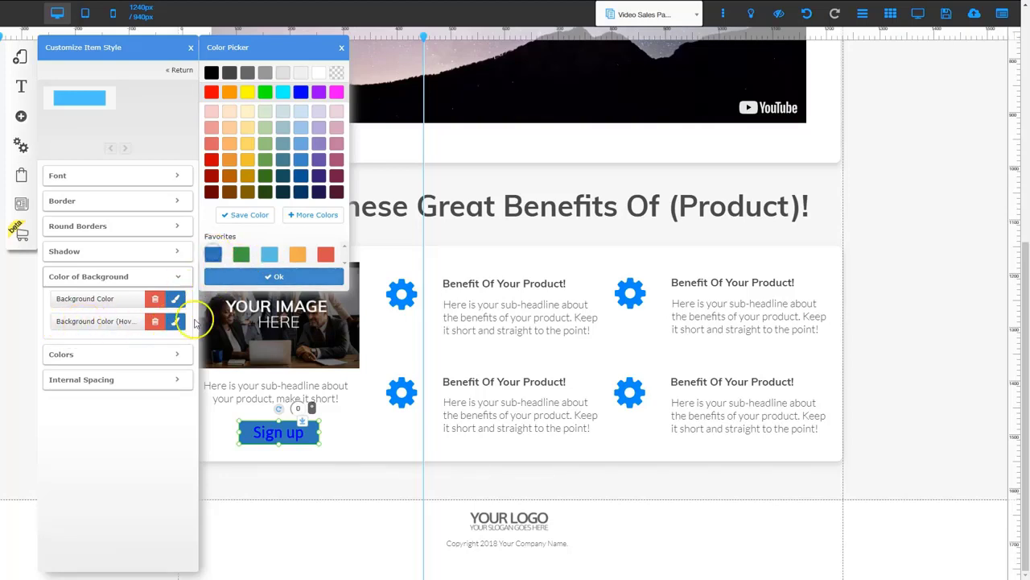
Set the Sign up button's text color and hover text color to white
left_click(143, 355)
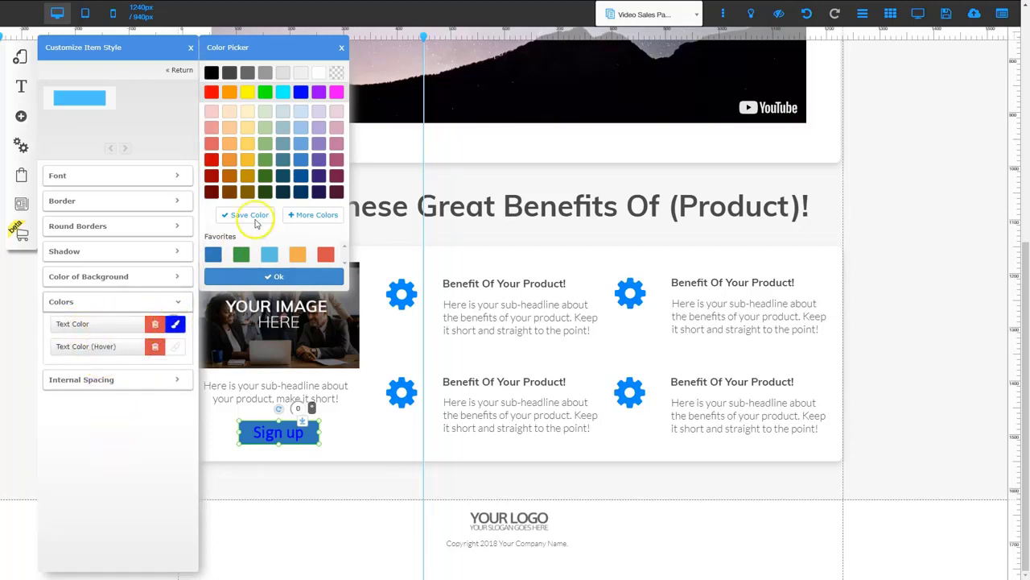
left_click(319, 73)
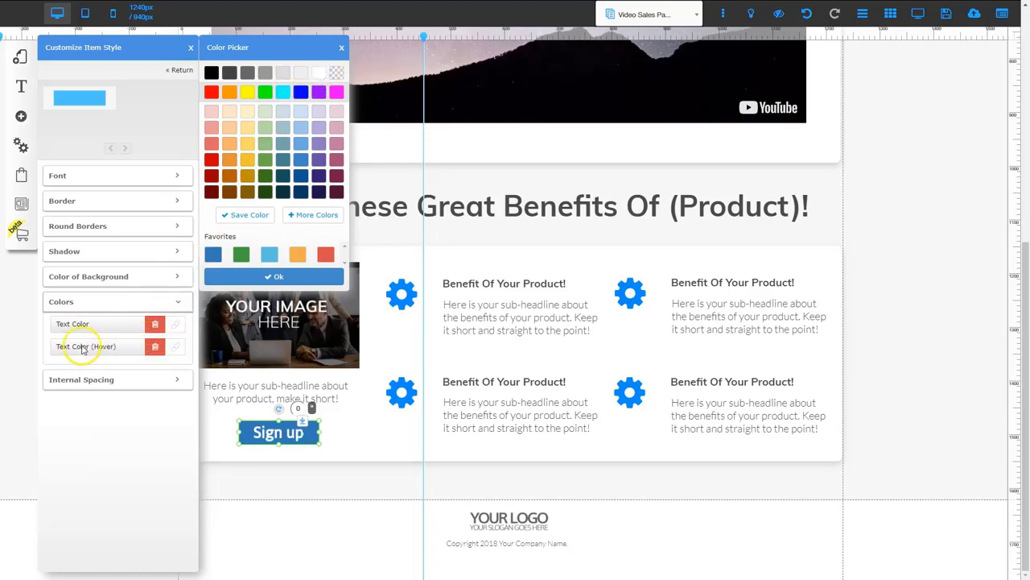
left_click(182, 350)
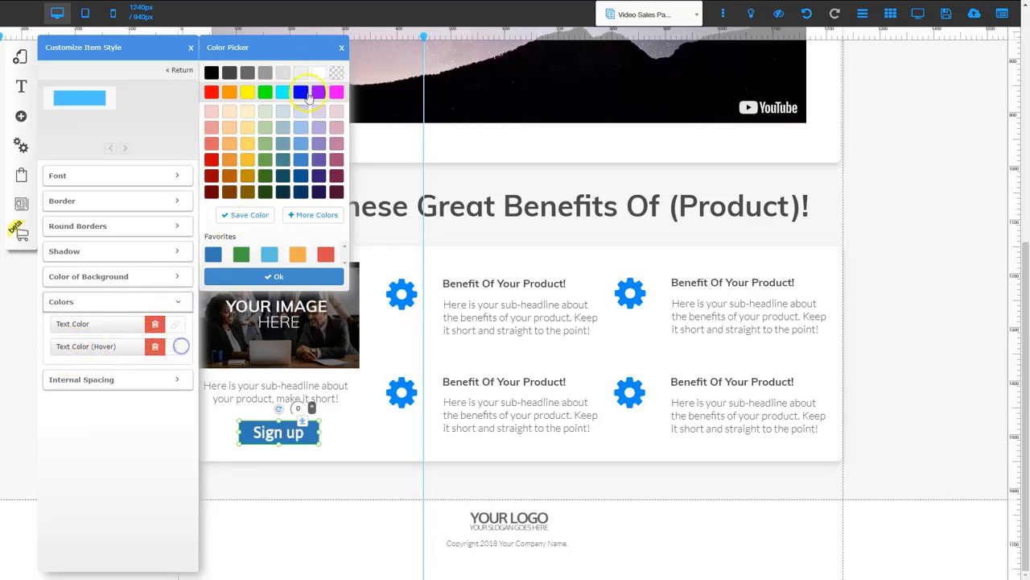
left_click(317, 70)
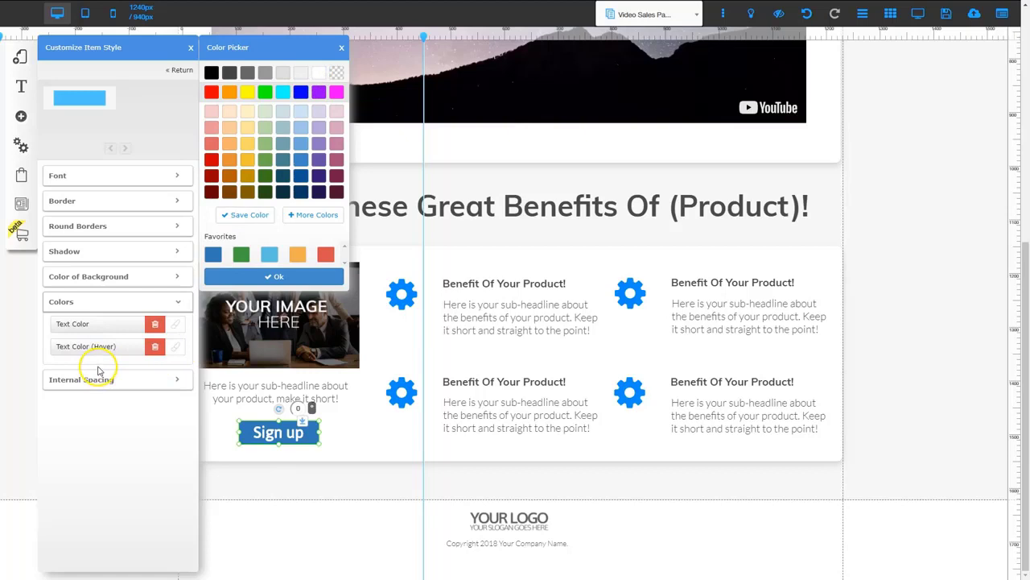
left_click(191, 47)
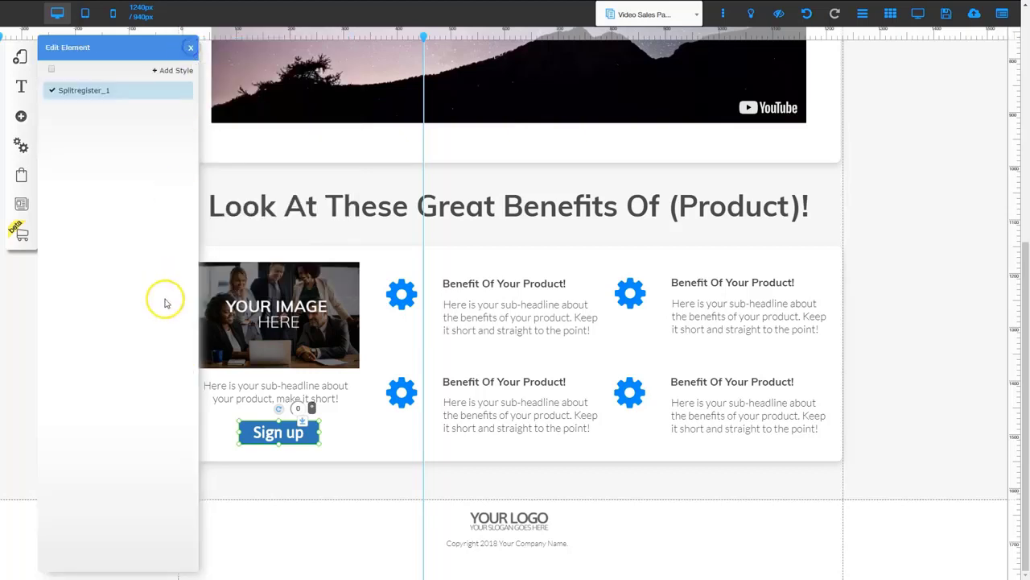
Change the Sign up button's text to "Register"
left_click(278, 438)
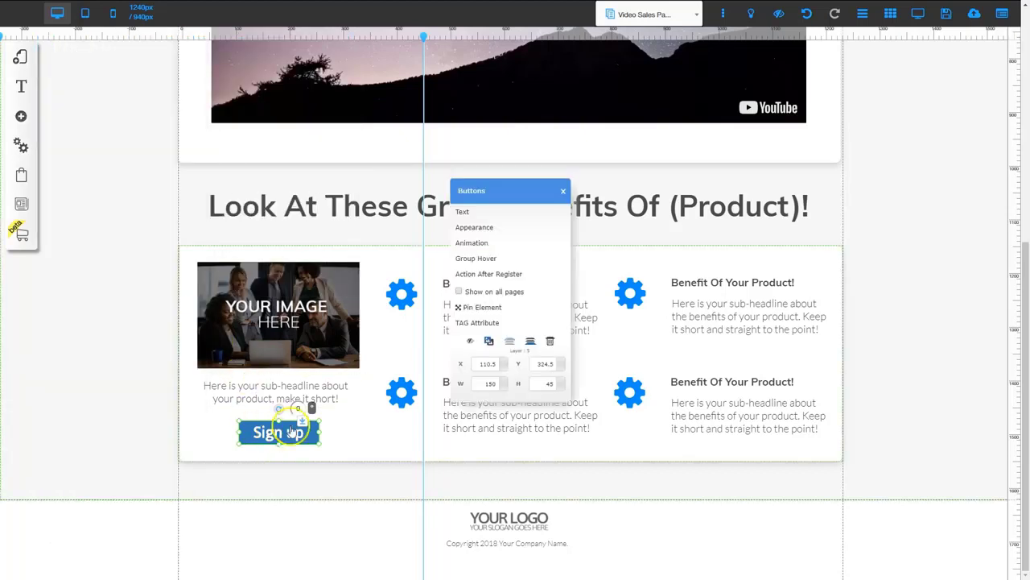
left_click(464, 211)
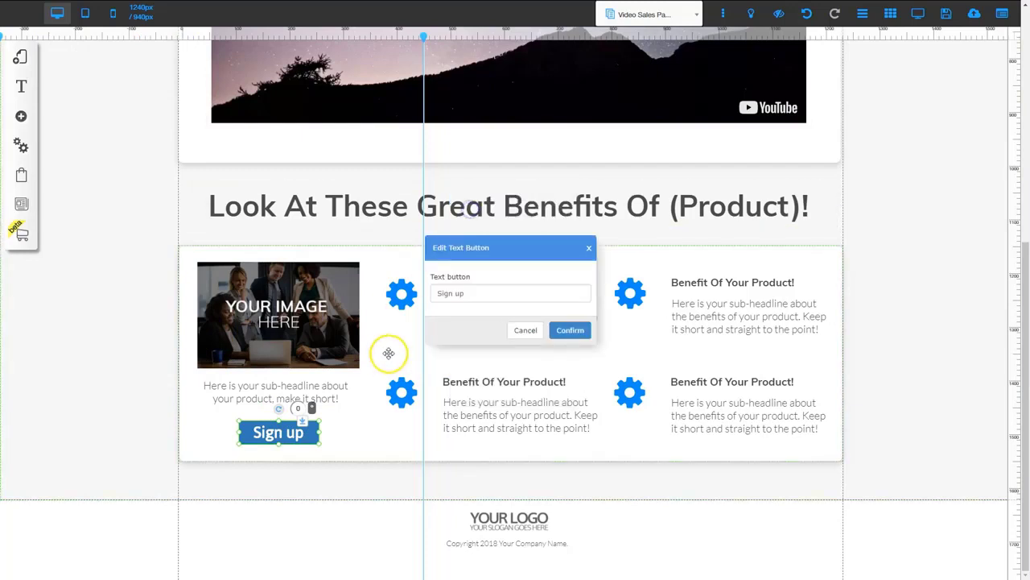
left_click_drag(483, 294, 446, 293)
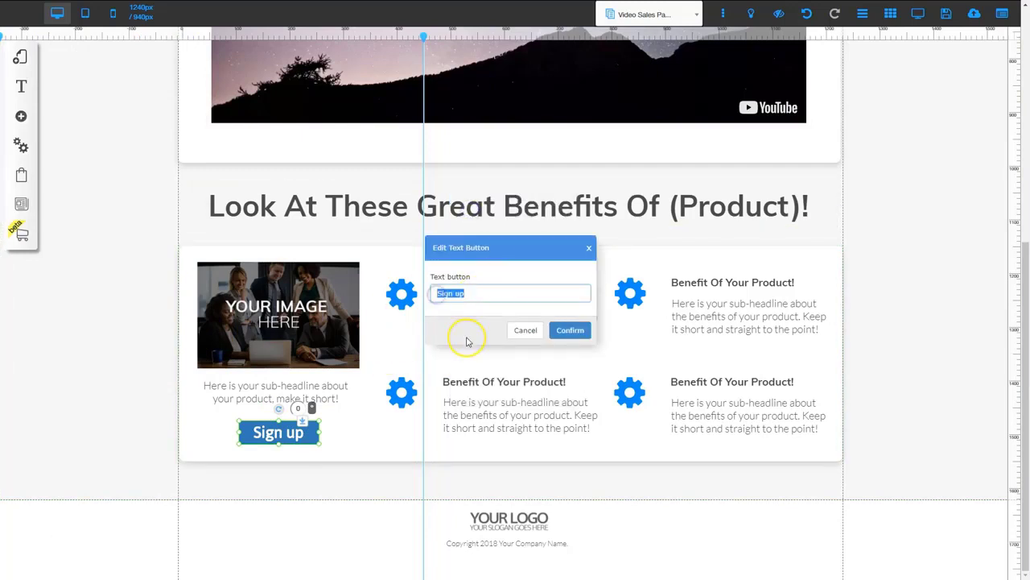
type("Register")
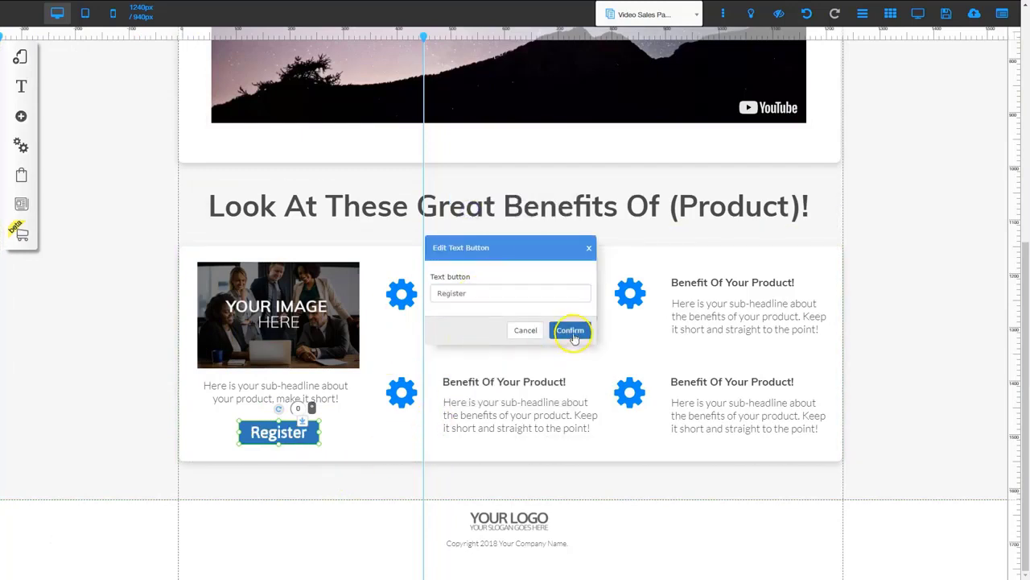
left_click(586, 248)
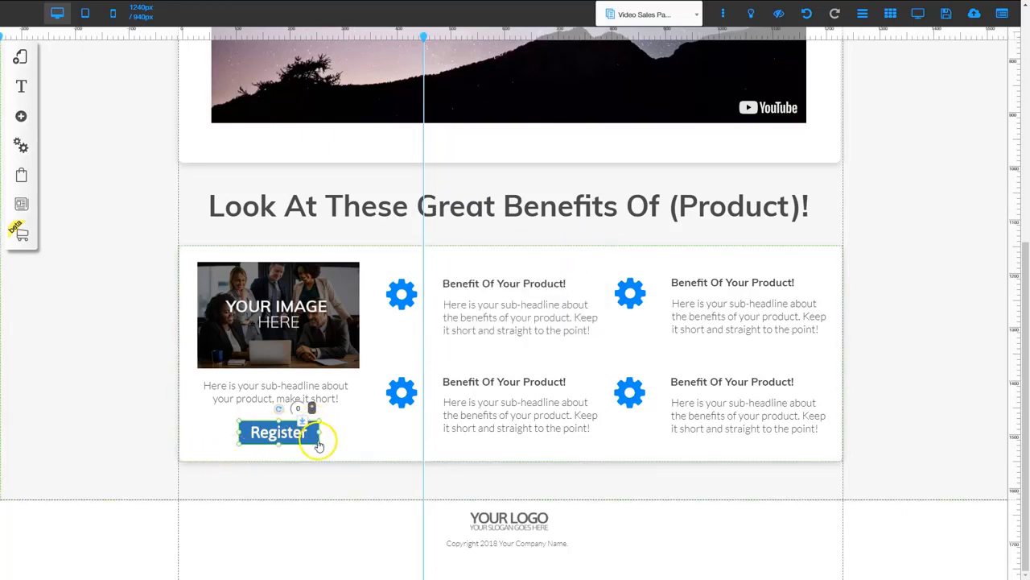
Enlarge the Register button to about 205 by 60 and position it centered beneath the sub-headline under the image
mouse_move(319, 445)
left_mouse_down()
mouse_move(327, 449)
mouse_move(317, 433)
mouse_move(338, 448)
left_mouse_up()
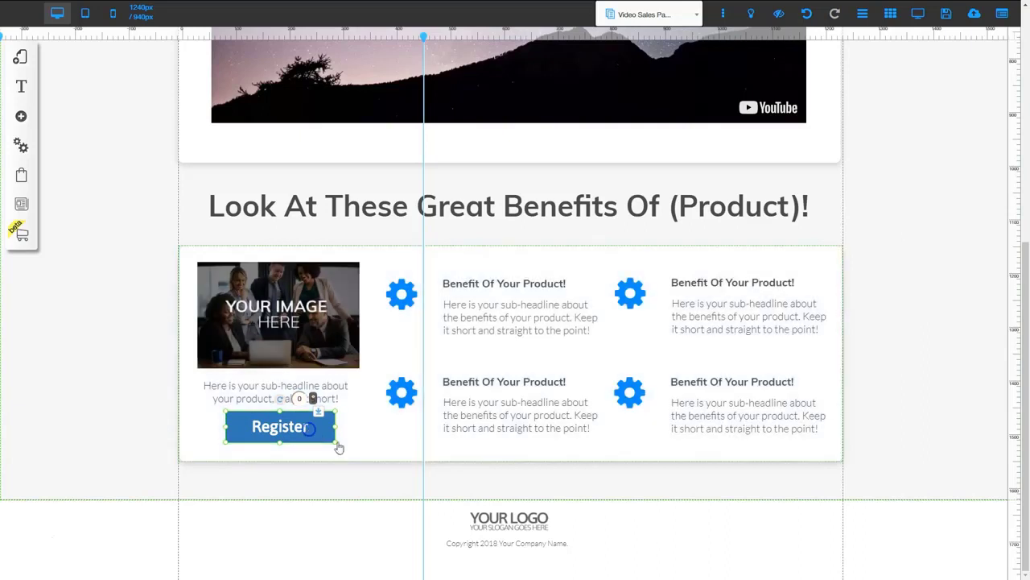
left_click(344, 465)
left_click_drag(317, 432, 274, 429)
Set the Register button's action after registering to open the Membership Access Page in the same tab
right_click(273, 427)
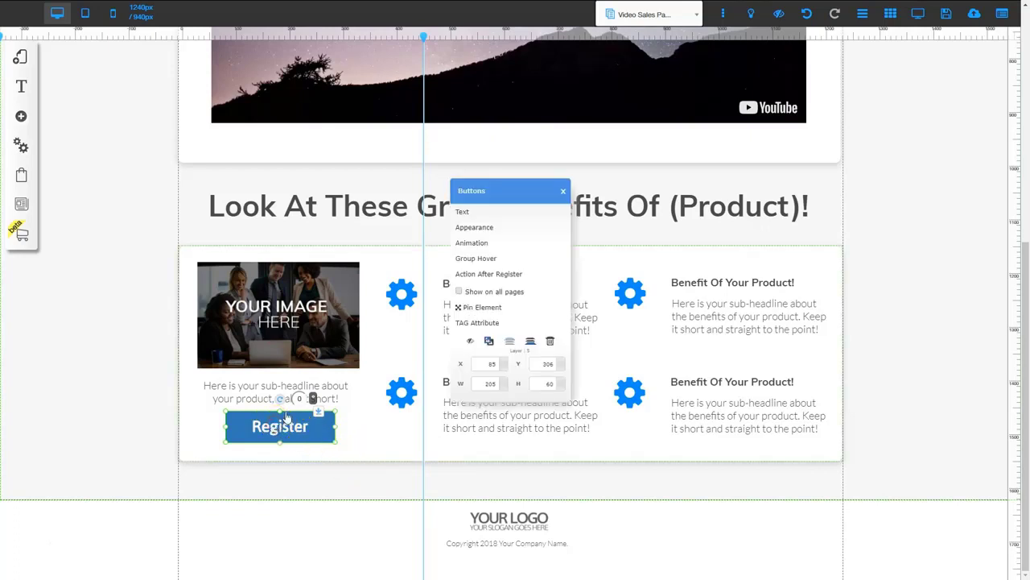
left_click(493, 274)
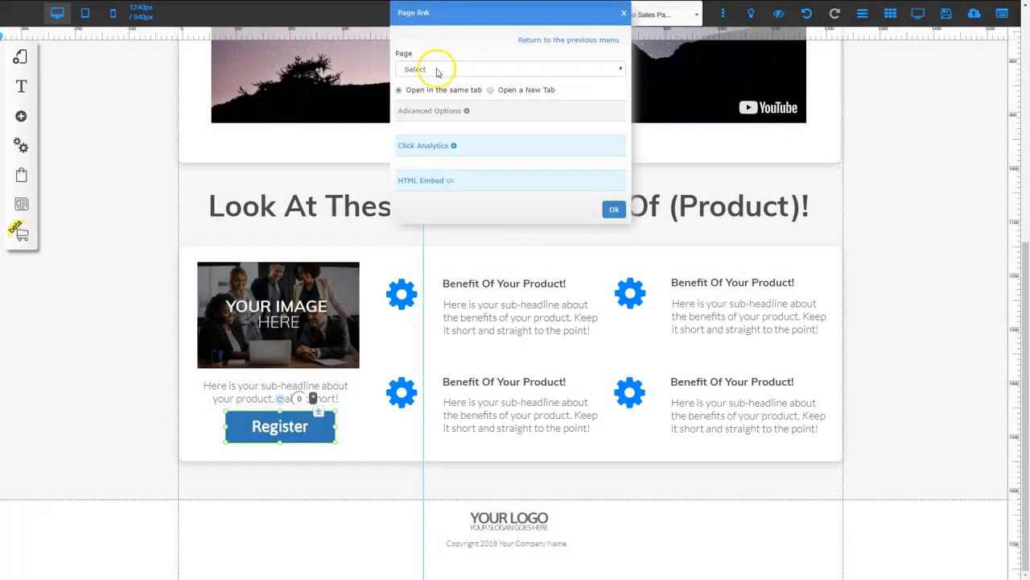
left_click(437, 70)
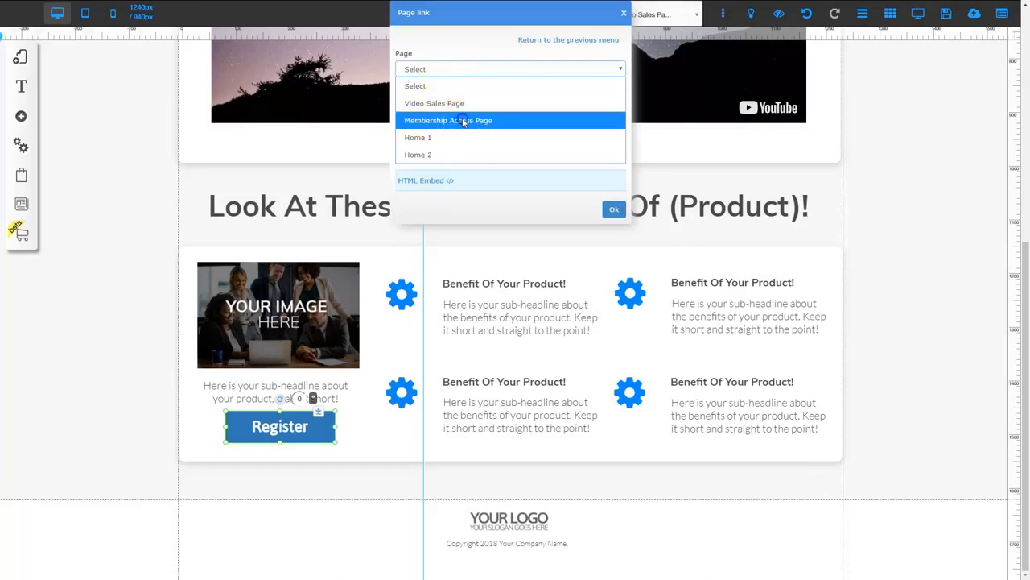
left_click(463, 121)
left_click(614, 209)
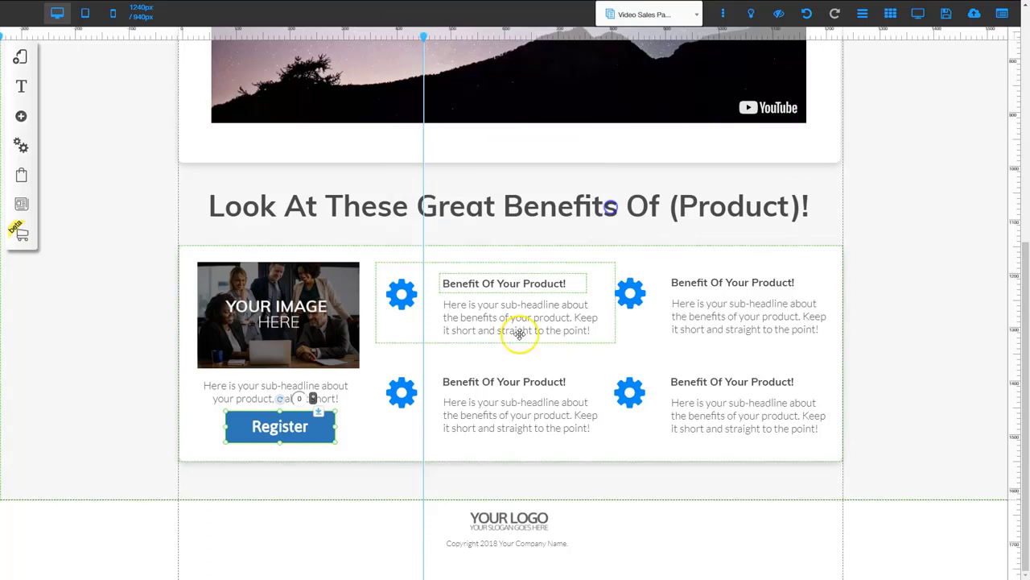
left_click(373, 445)
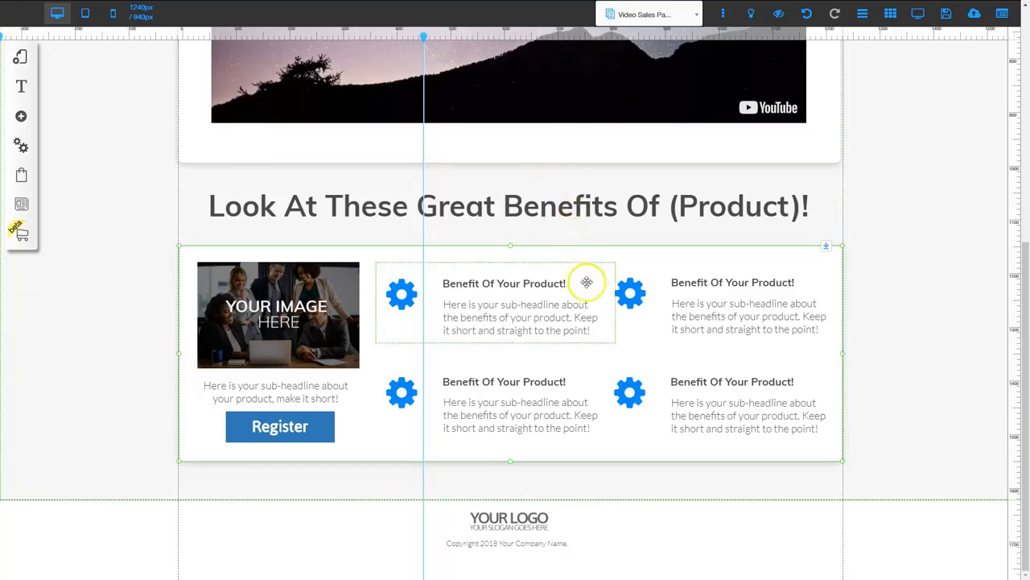
Add the dark Login - Register element to the right side of the page header, at about X 1095, Y 55
scroll(586, 276, "up", 5)
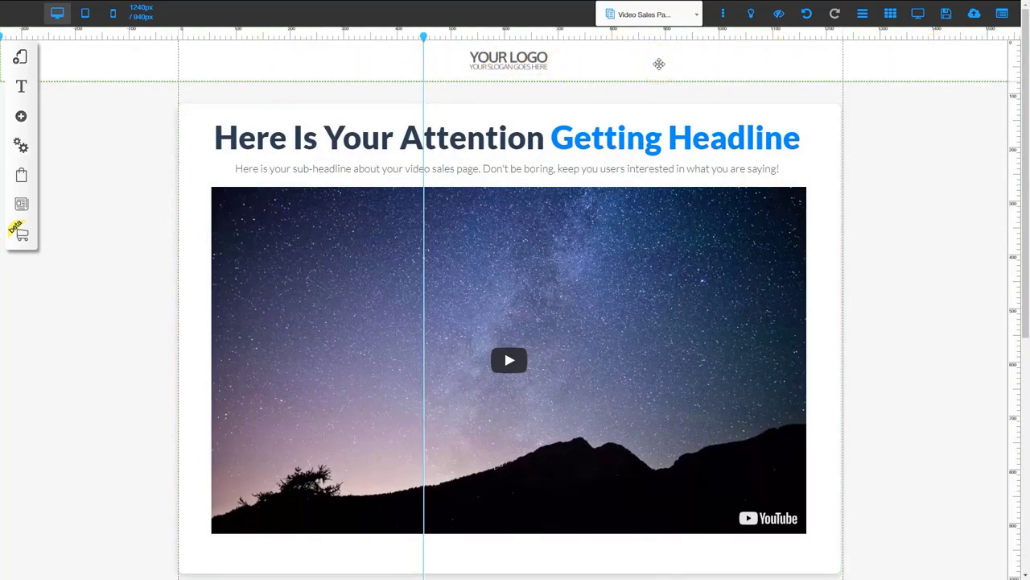
left_click(21, 116)
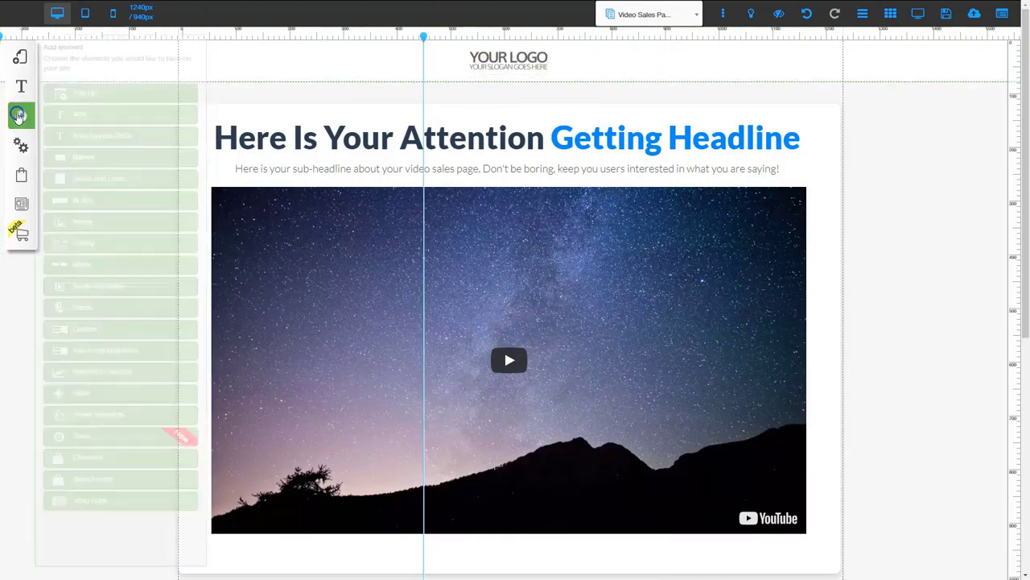
left_click(85, 202)
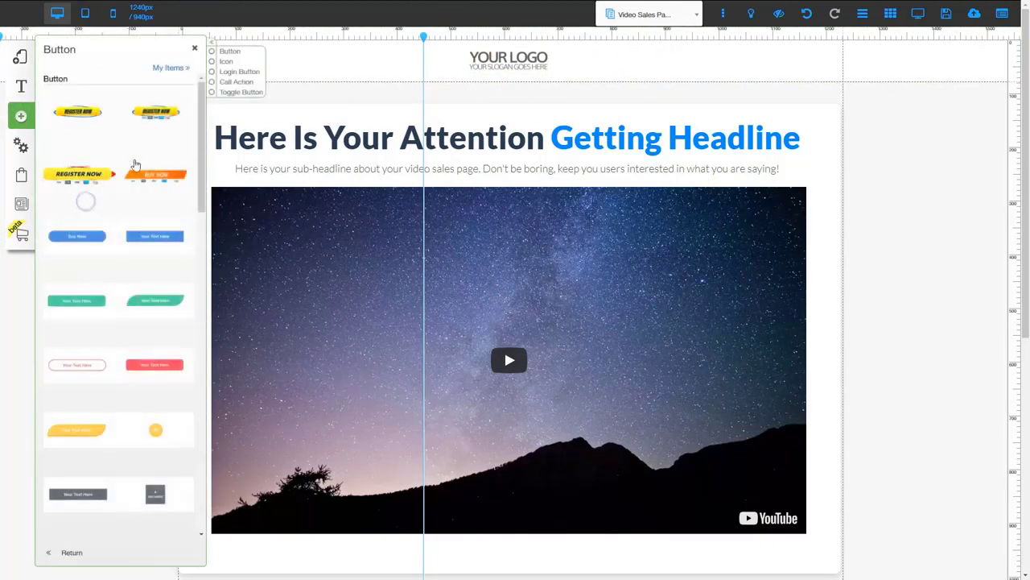
left_click(235, 72)
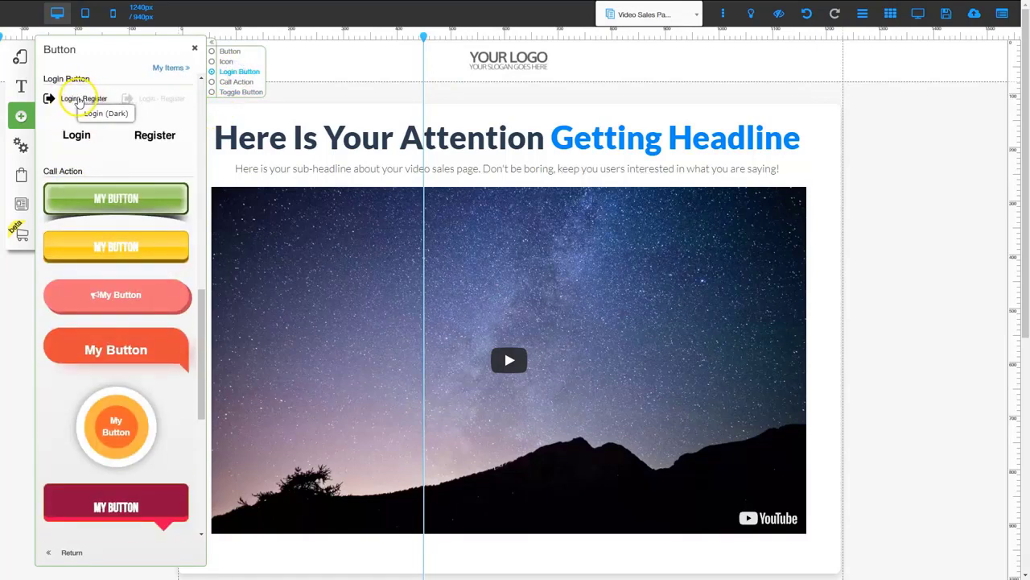
left_click_drag(79, 100, 807, 67)
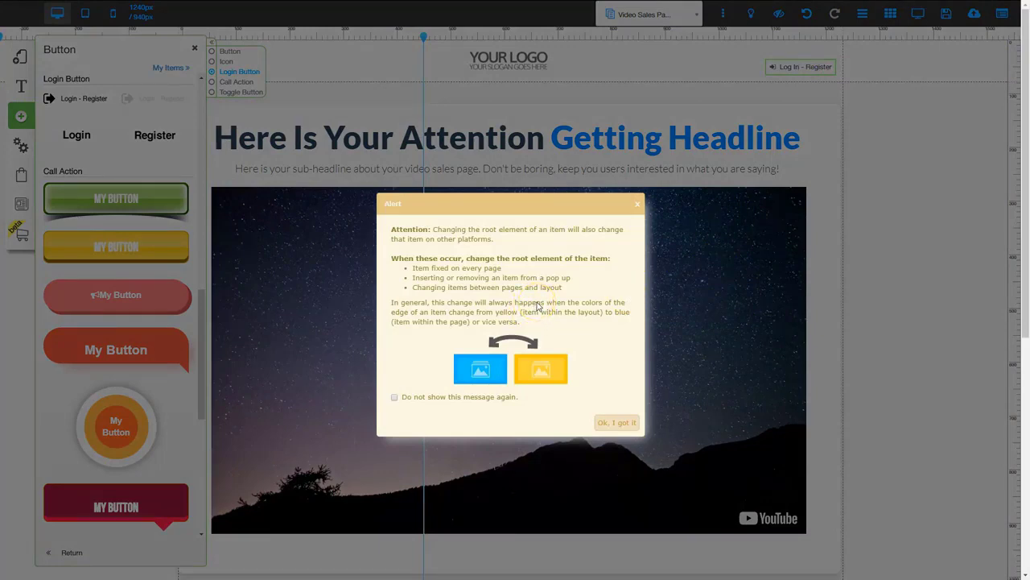
left_click(612, 425)
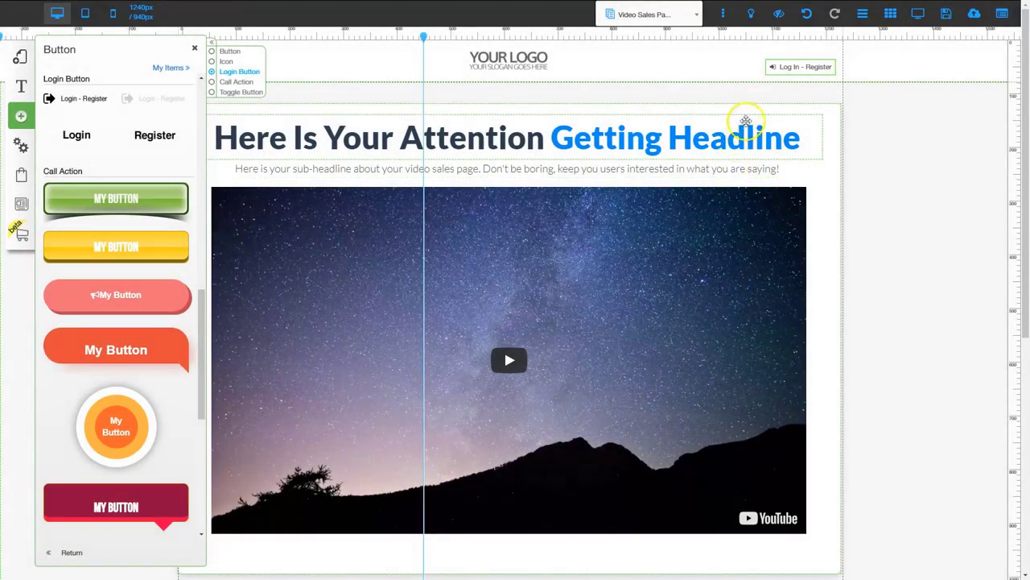
left_click_drag(787, 70, 789, 65)
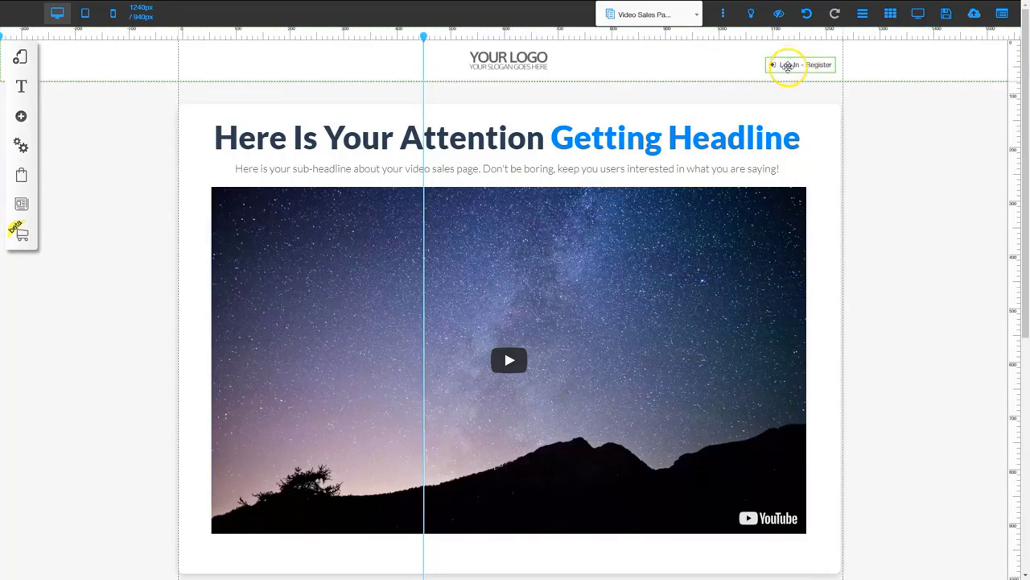
Set the header login element's action after login to open the Membership Access Page in the same tab
left_click(789, 64)
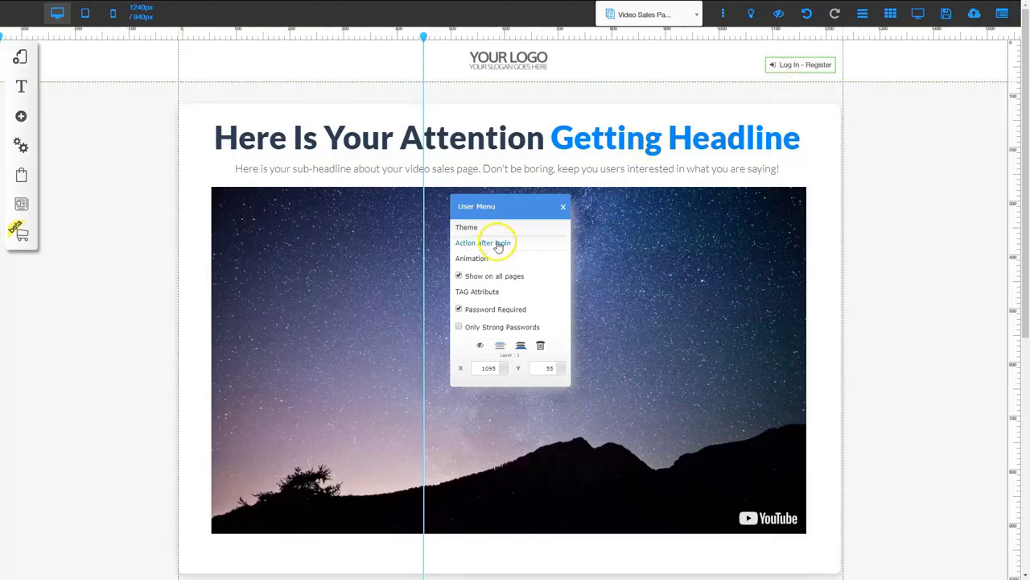
left_click(499, 243)
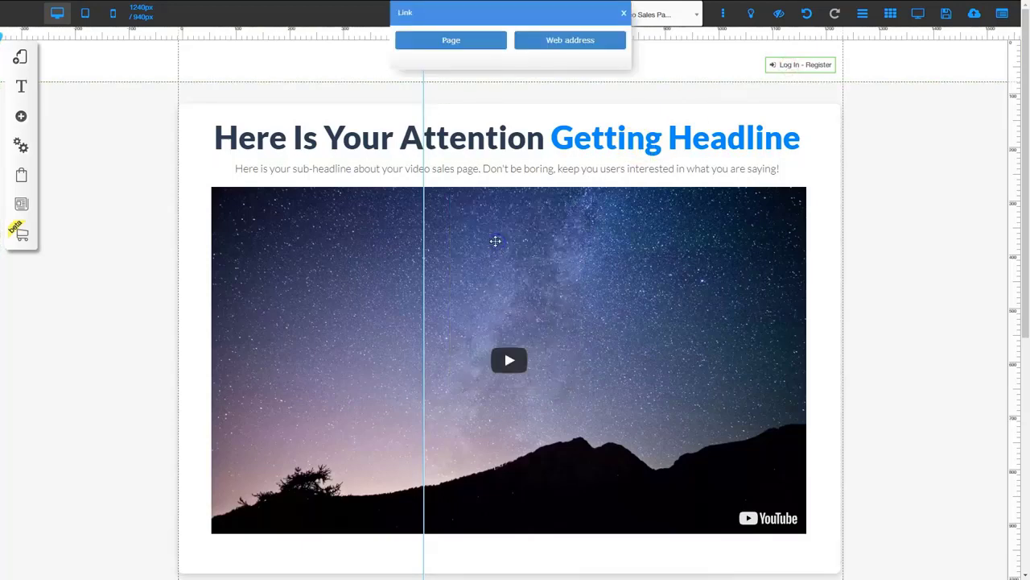
left_click(453, 40)
left_click(443, 67)
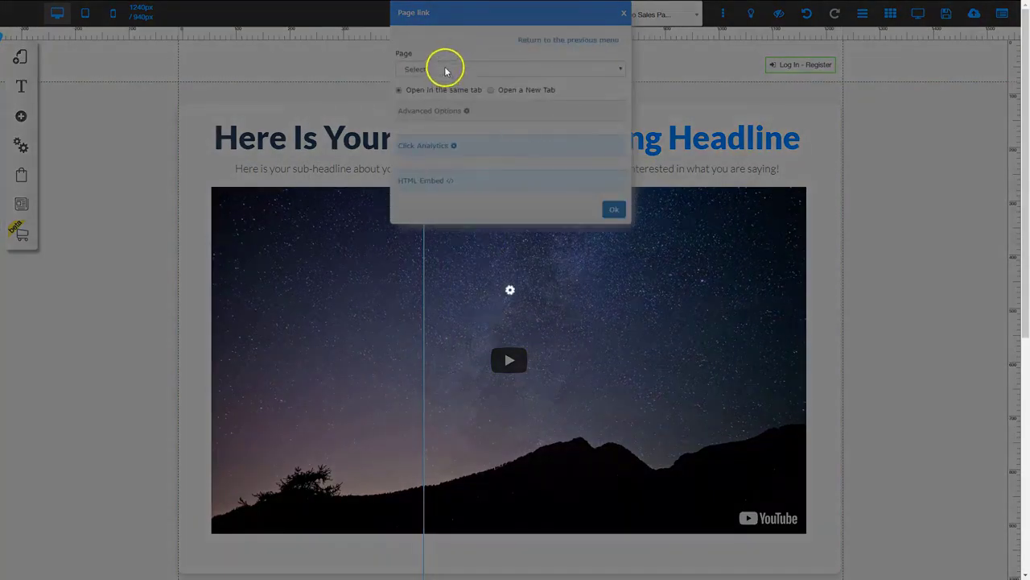
left_click(445, 69)
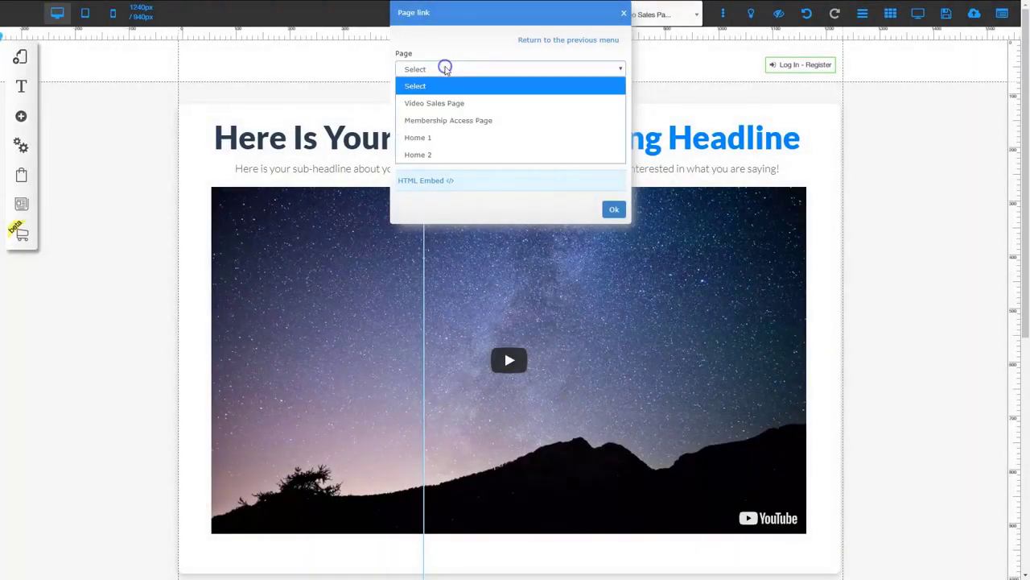
left_click(448, 121)
left_click(614, 210)
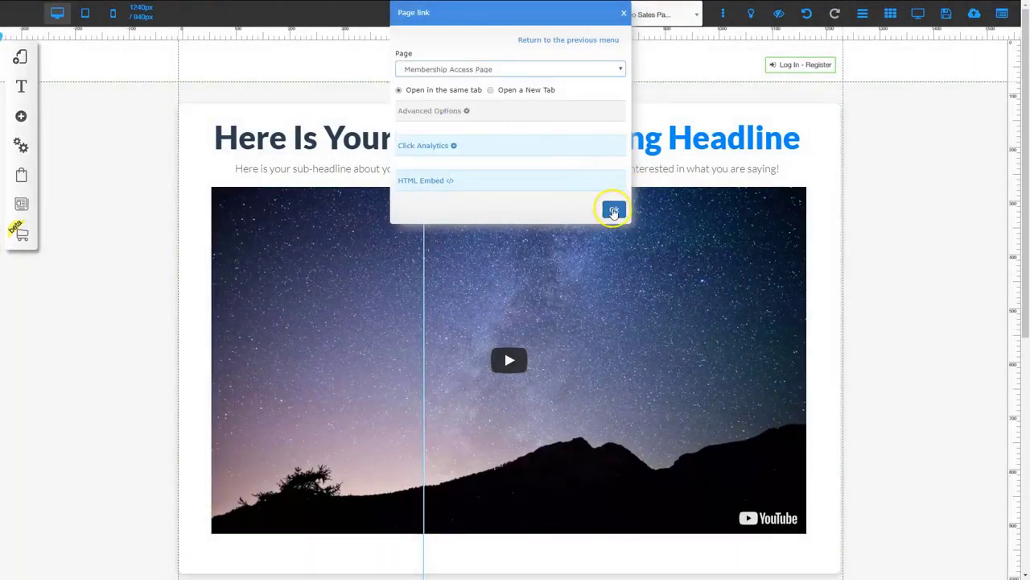
left_click(589, 269)
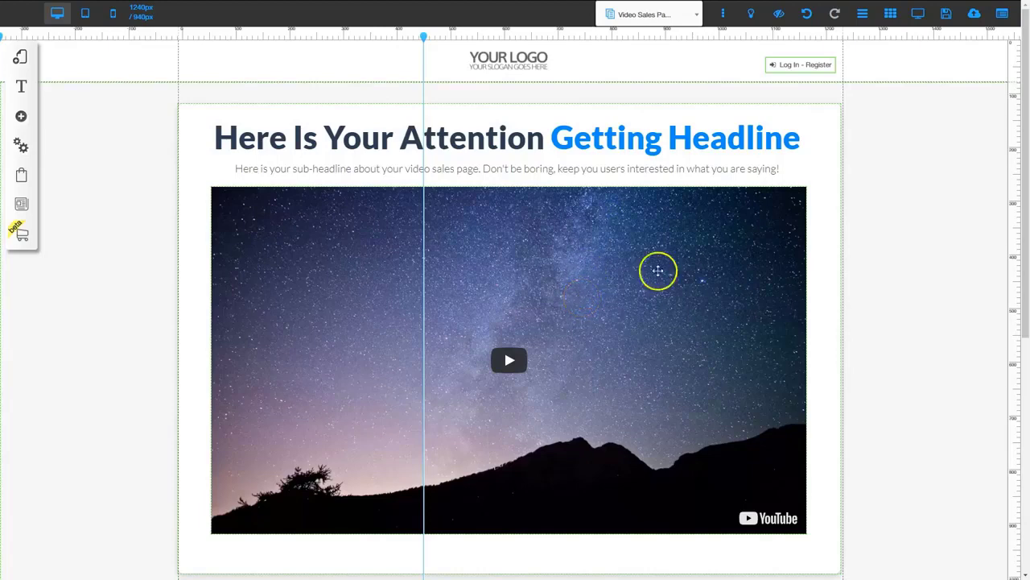
Save the site and register its URL name as "membershipfreetest1"
left_click(944, 13)
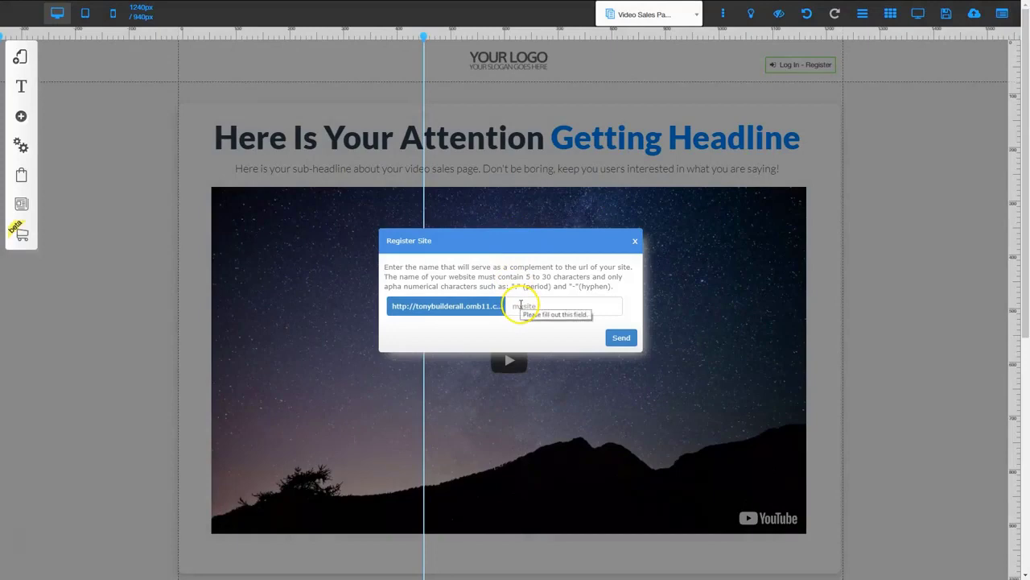
left_click(520, 305)
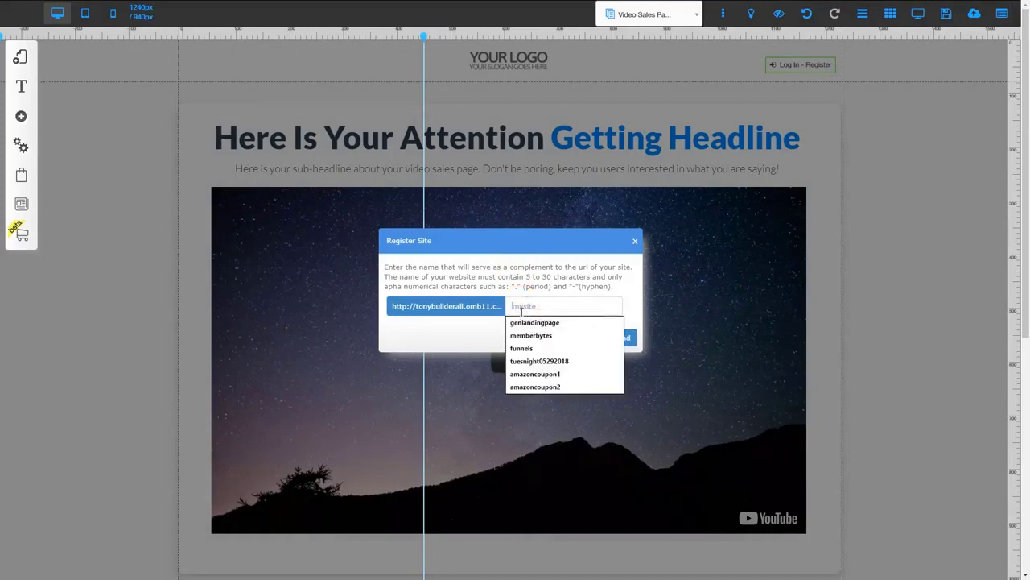
type("membershipfunnel1")
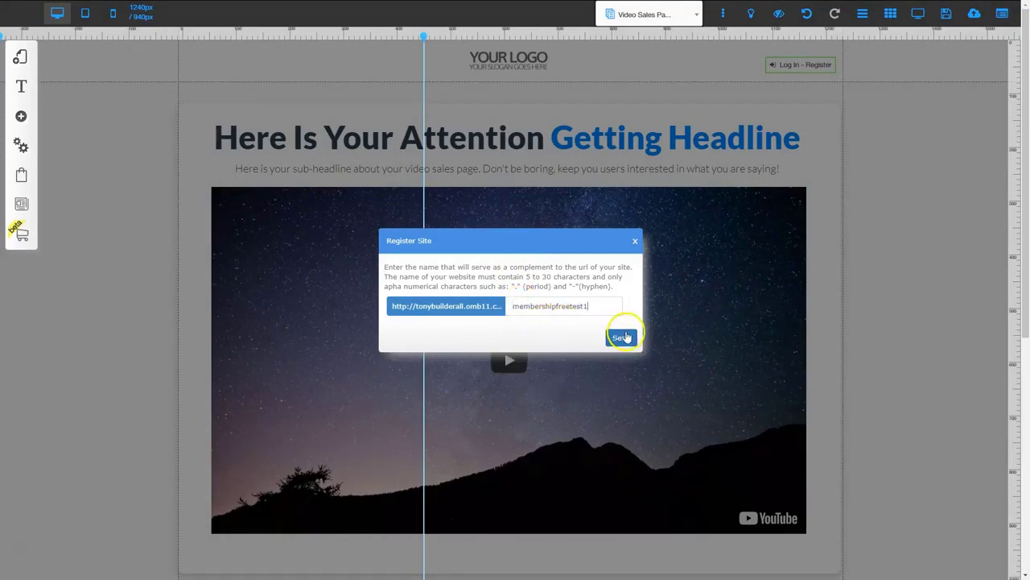
left_click(625, 338)
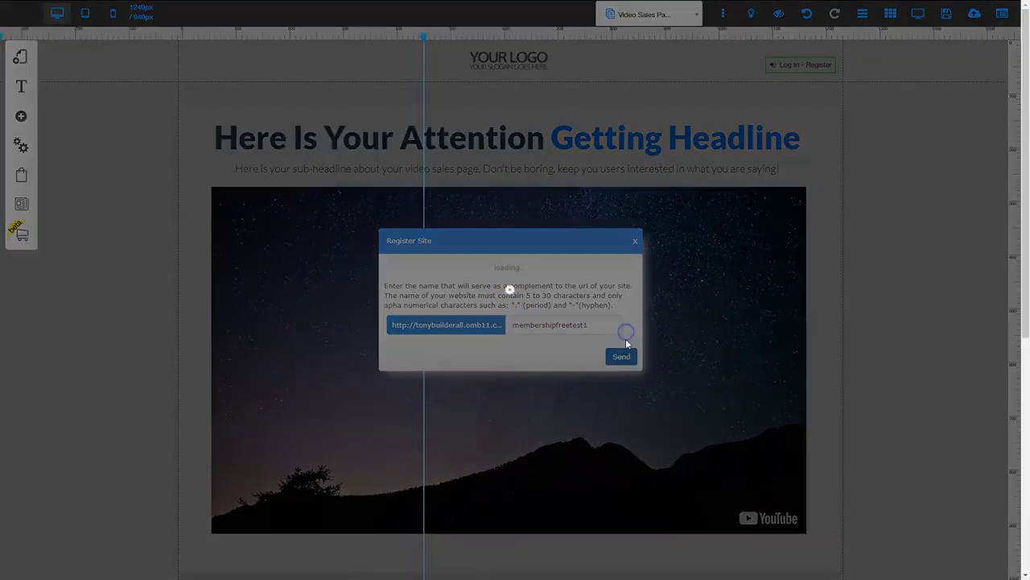
left_click(650, 398)
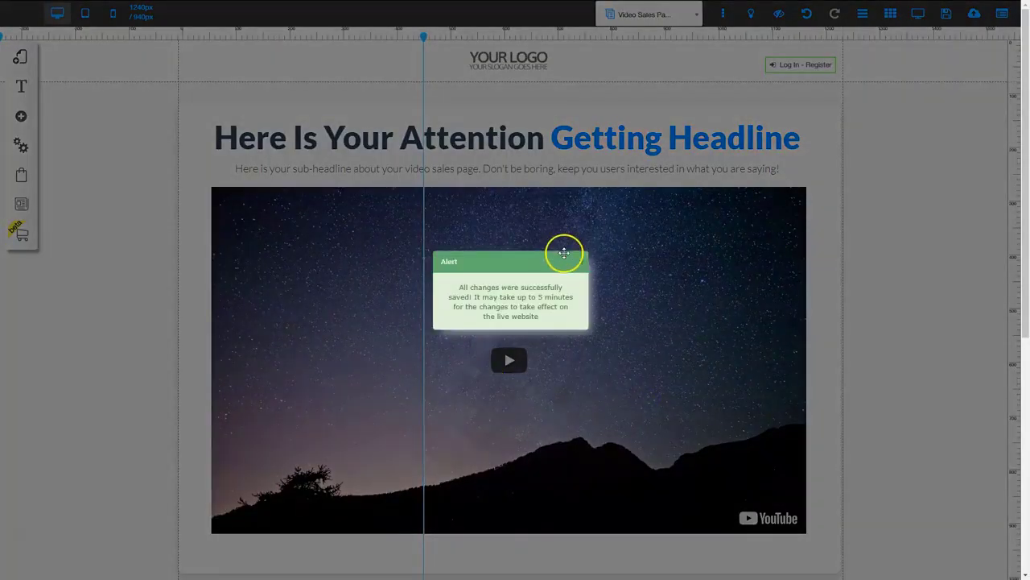
left_click(580, 265)
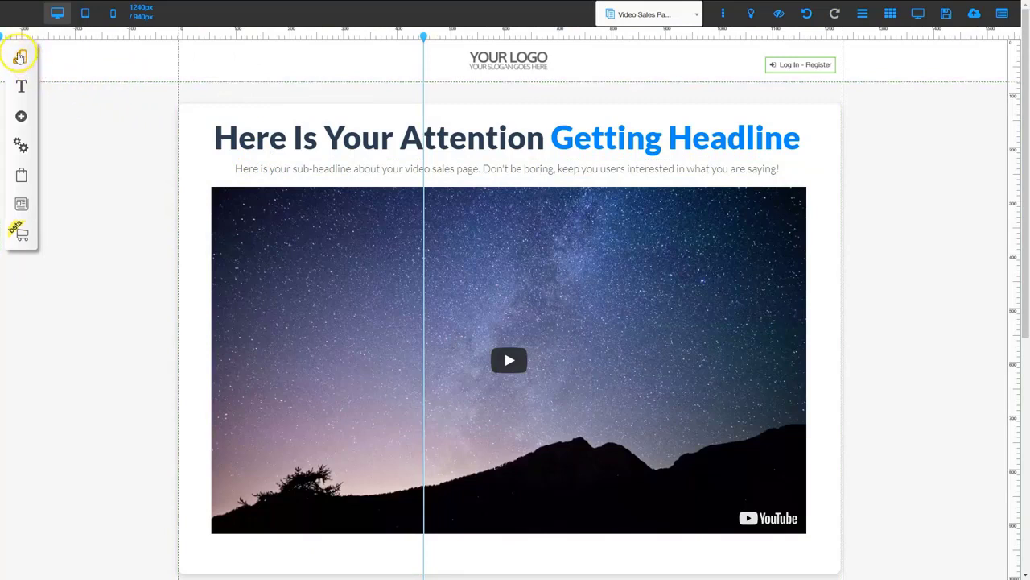
Open the Membership Access Page of the Membership Funnel layout for editing
left_click(20, 56)
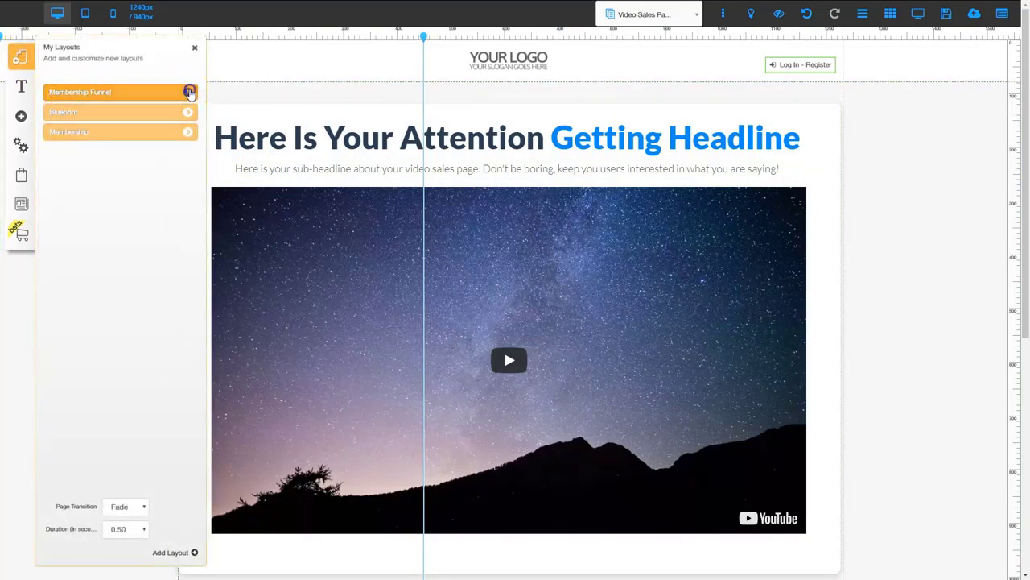
left_click(189, 92)
left_click(113, 180)
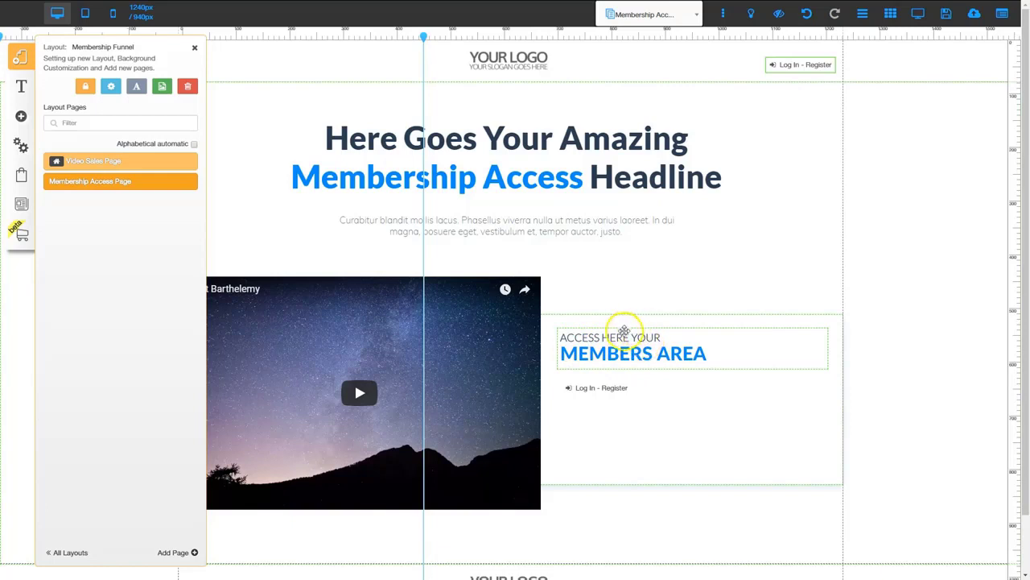
Link the MEMBERS AREA text beside the video to the Home 1 page, opening in the same tab
left_click(614, 354)
left_click(614, 354)
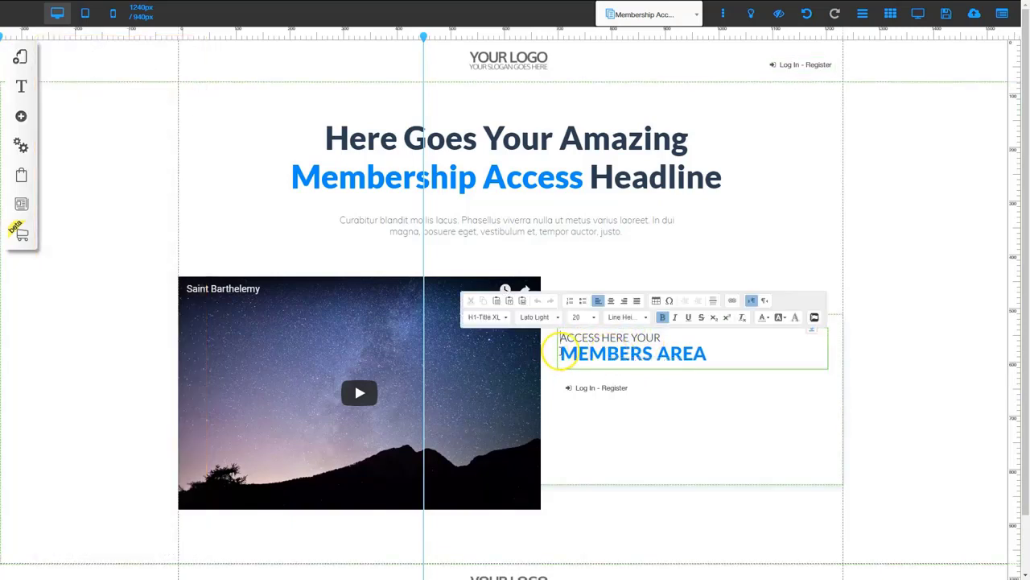
left_click_drag(559, 351, 703, 352)
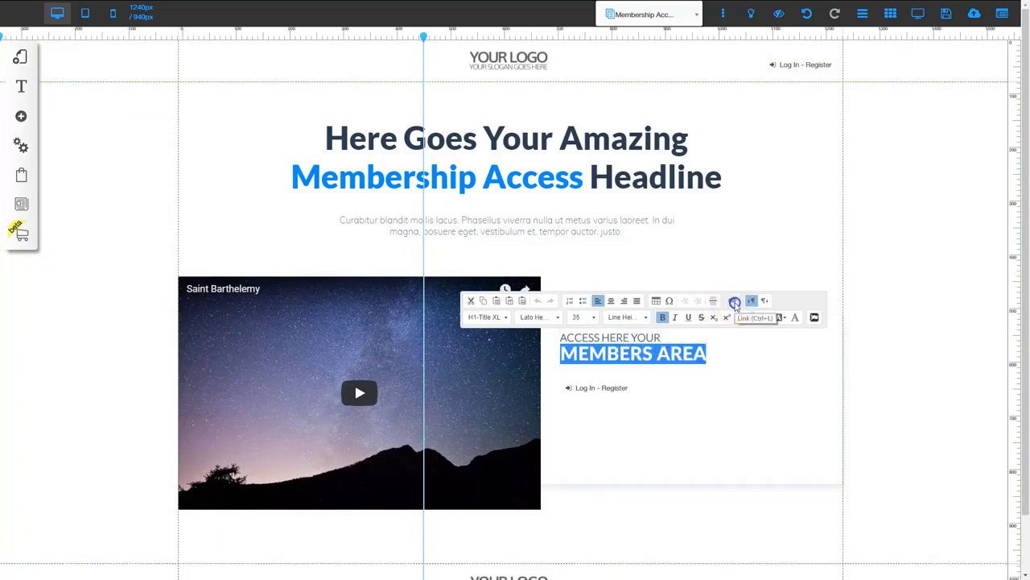
left_click(732, 301)
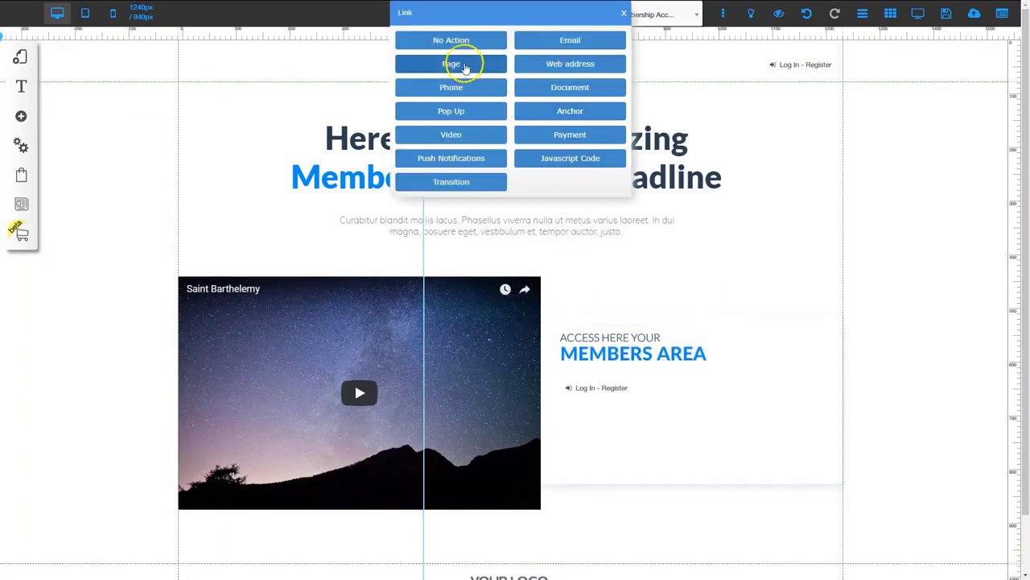
left_click(456, 64)
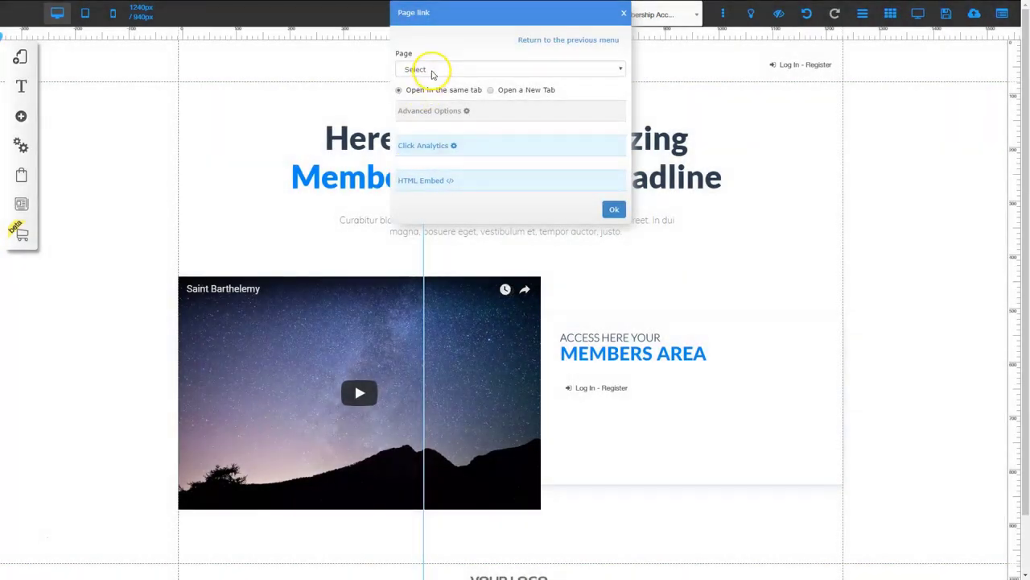
left_click(433, 70)
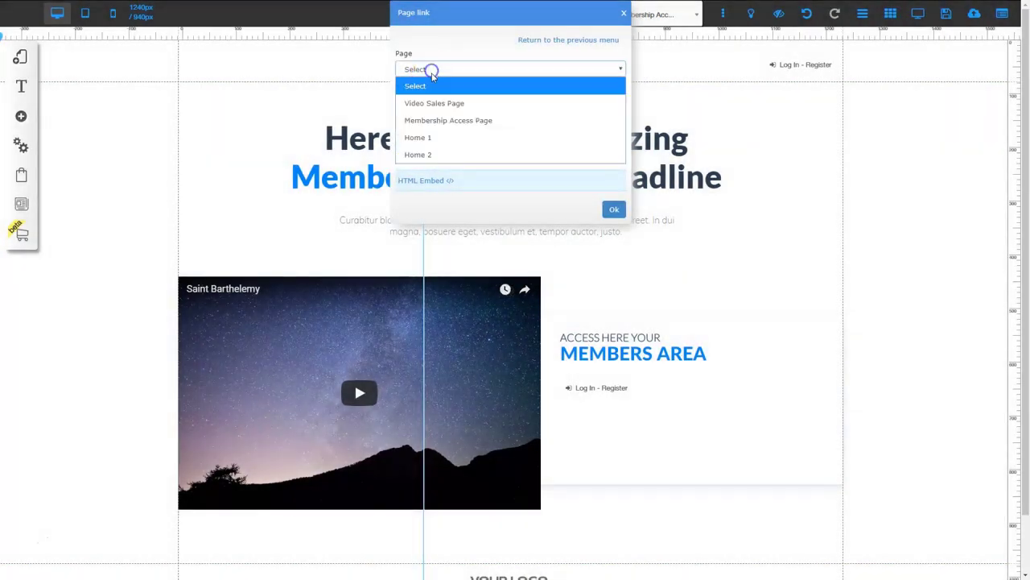
left_click(434, 138)
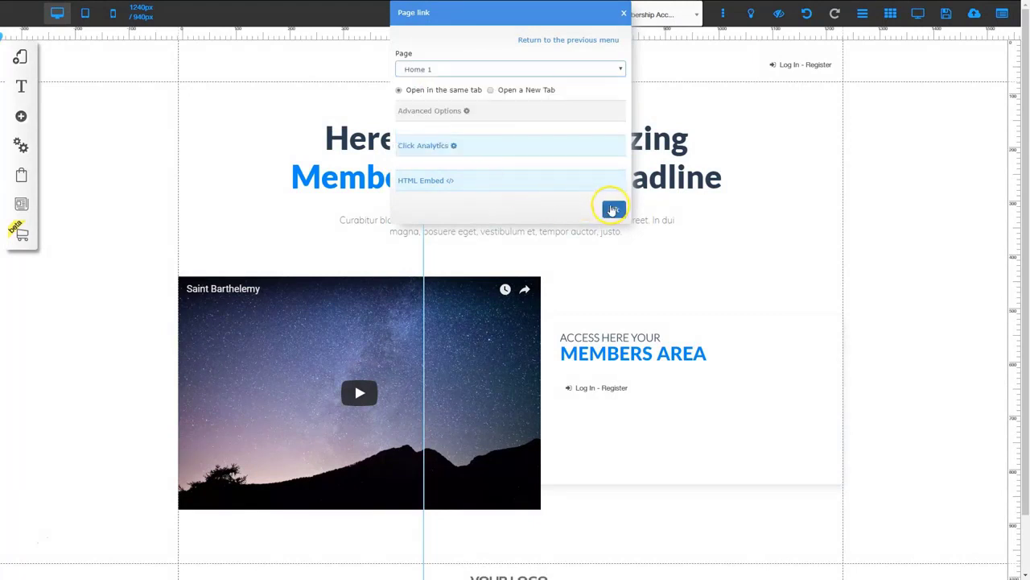
left_click(611, 207)
Delete the Log In - Register element below the MEMBERS AREA text
left_click(614, 388)
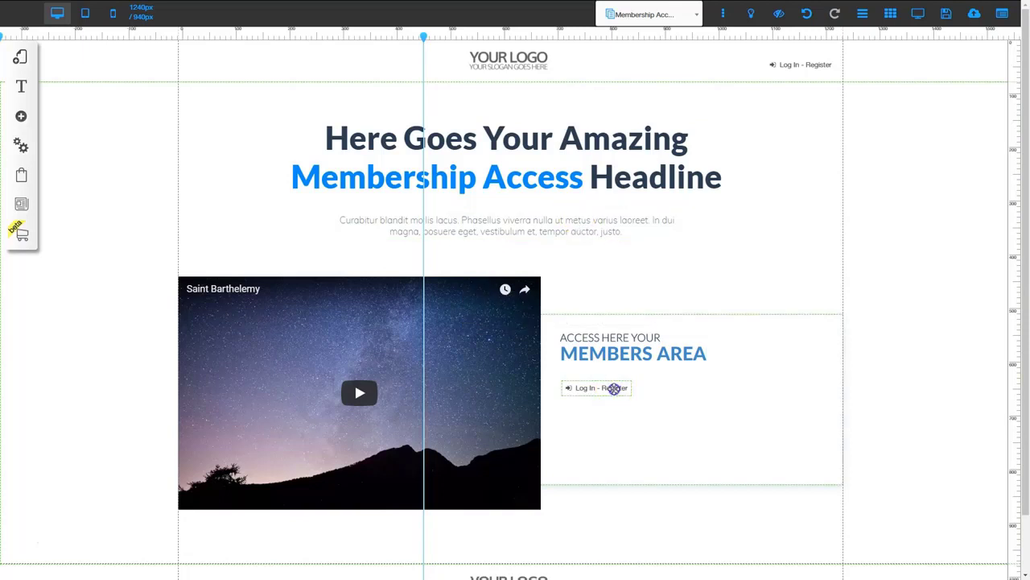
left_click_drag(614, 387, 770, 258)
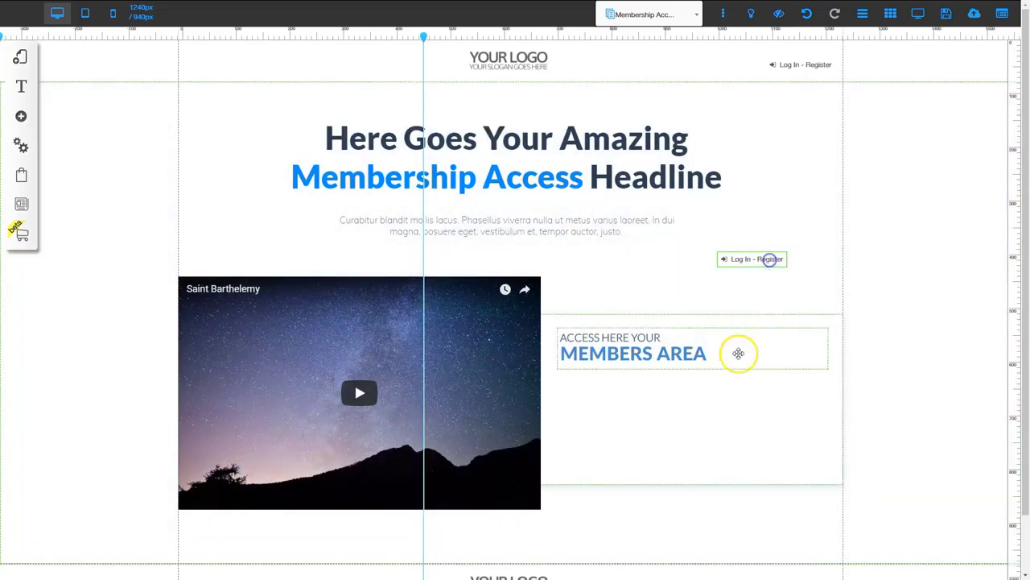
key("Delete")
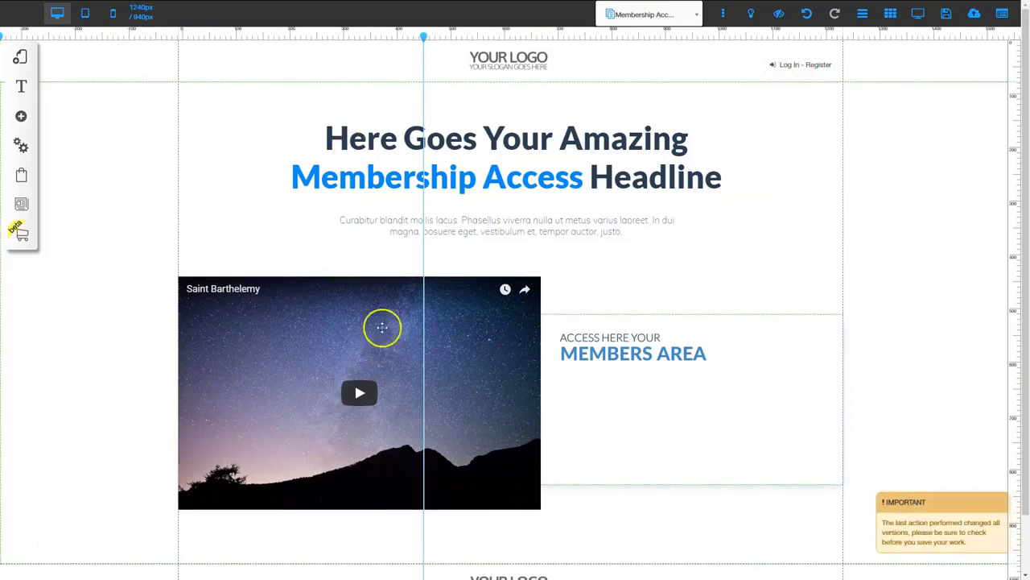
Add the blue rounded Buy Now button below the MEMBERS AREA text, at about X 101, Y 106
left_click(23, 117)
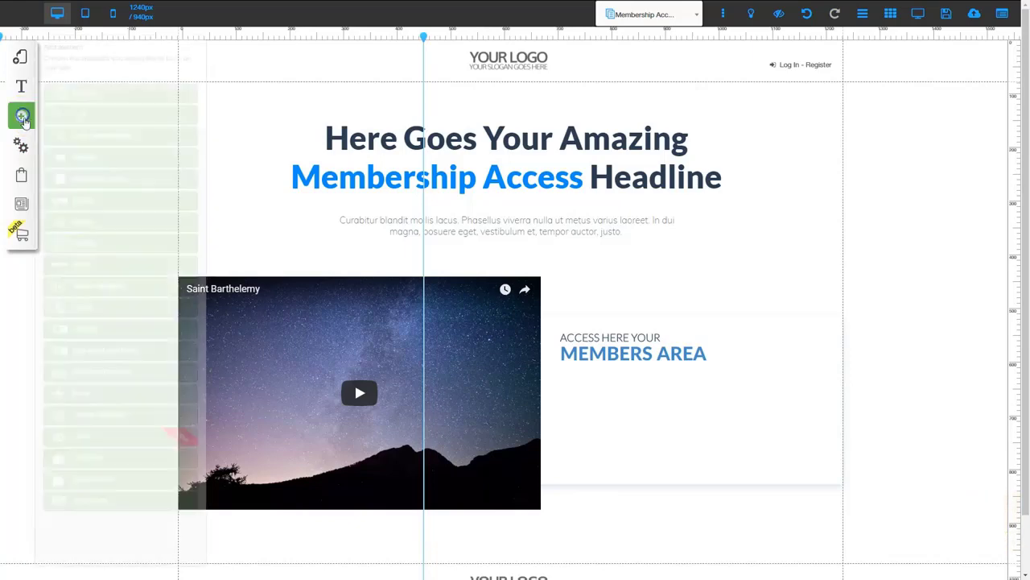
left_click(80, 202)
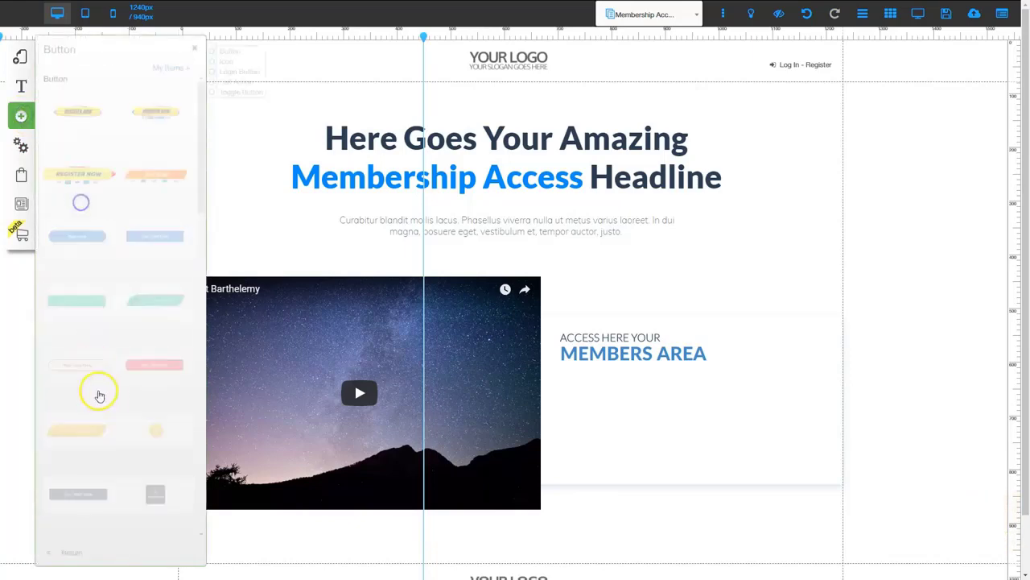
left_click(85, 237)
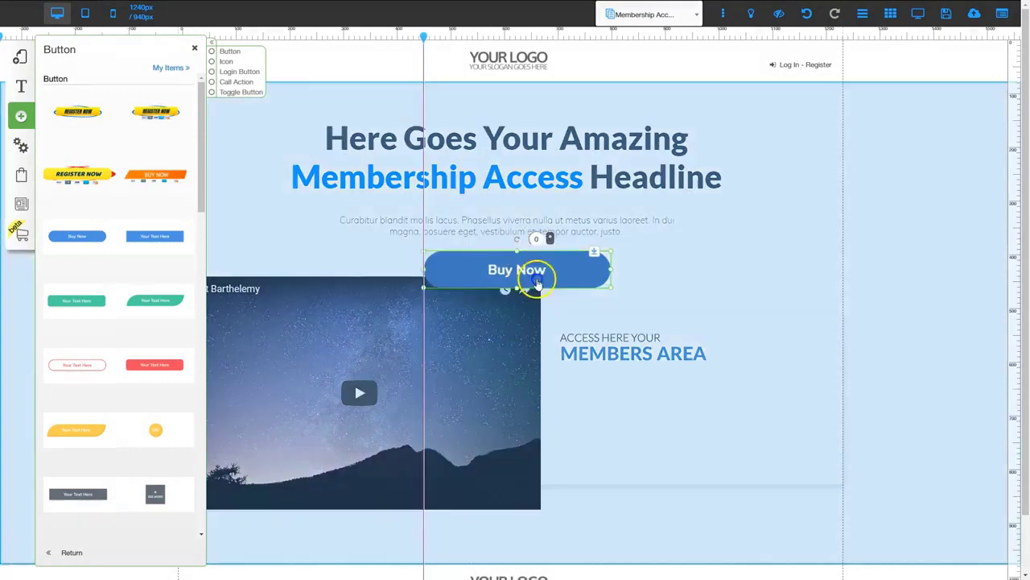
left_click_drag(534, 279, 648, 395)
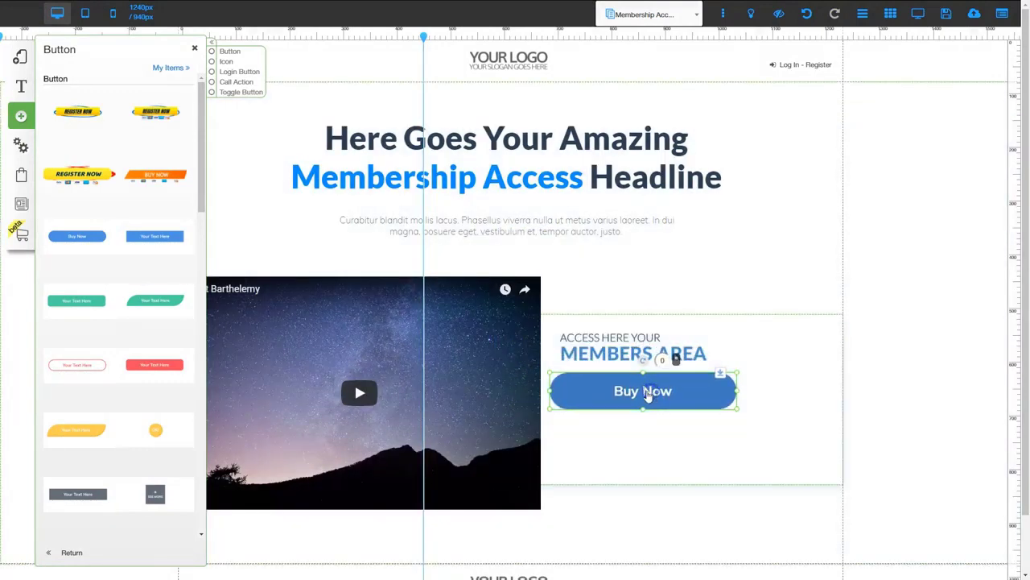
Change the blue button's text to "Access Now"
left_click(655, 391)
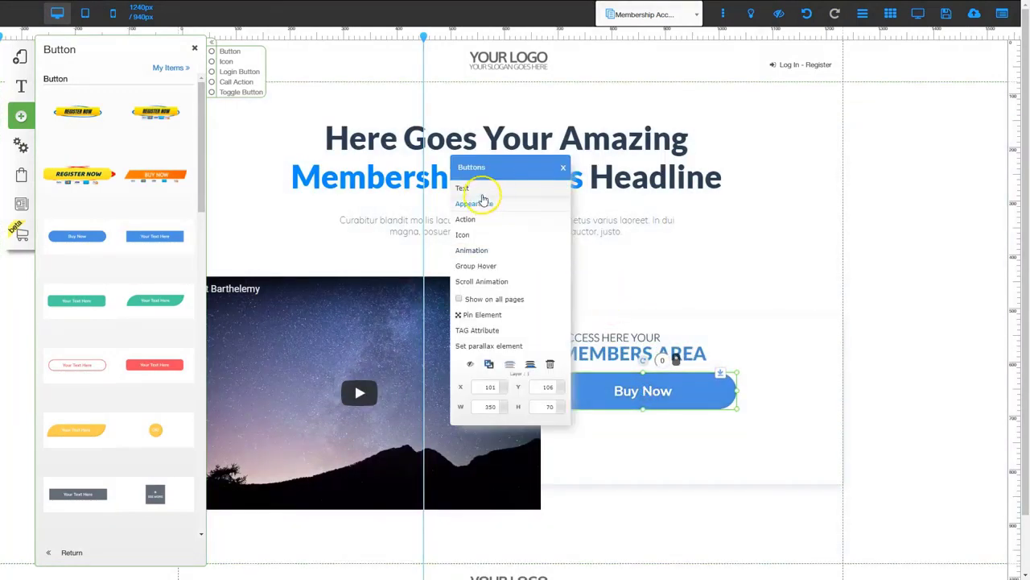
left_click(481, 191)
left_click_drag(488, 278, 421, 278)
type("Ad")
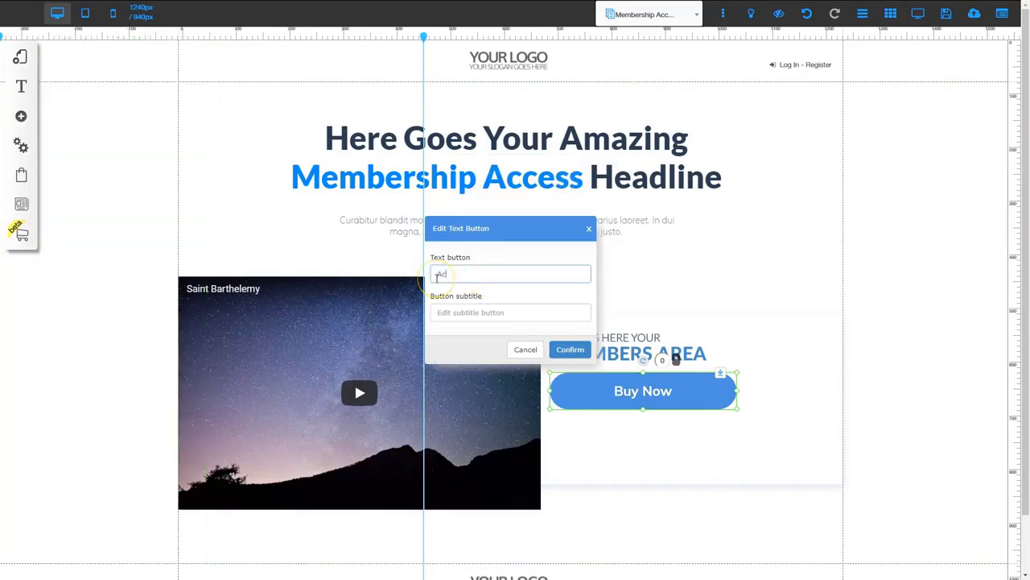
type("cess NOw")
left_click(570, 349)
Link the Access Now button to the Home 1 page in the same tab and save the changes to the Membership Access Page
left_click(639, 392)
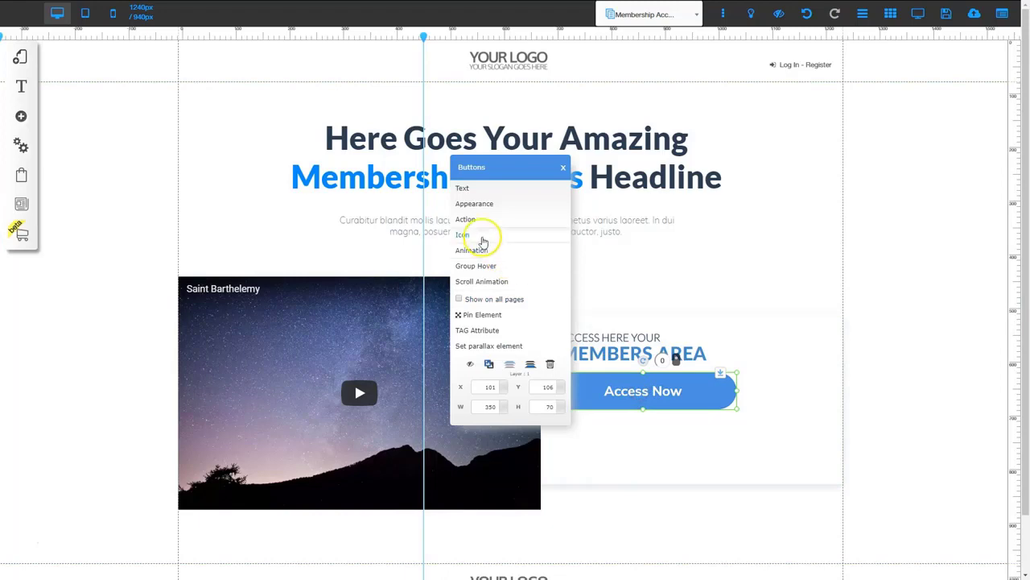
left_click(474, 222)
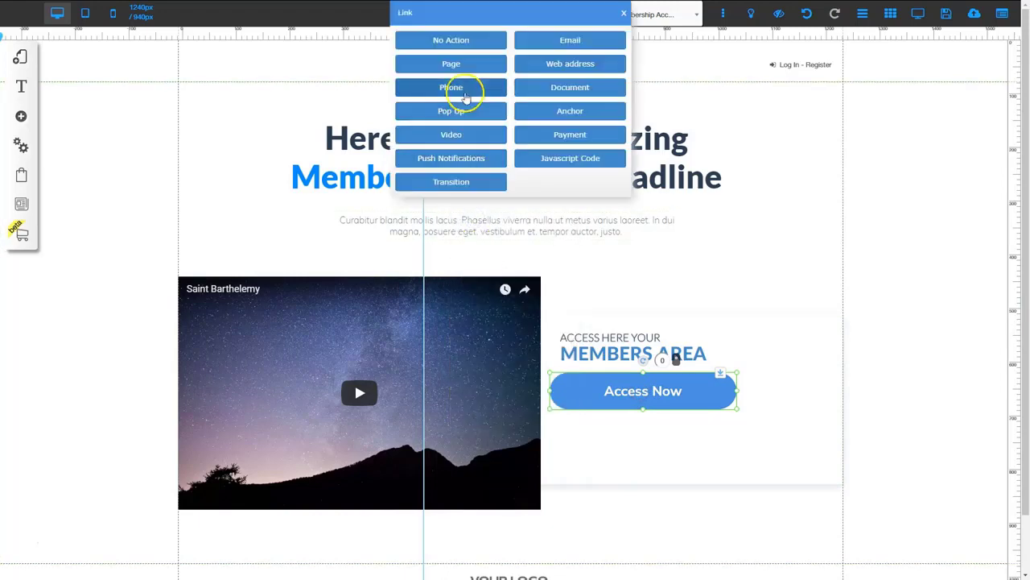
left_click(453, 65)
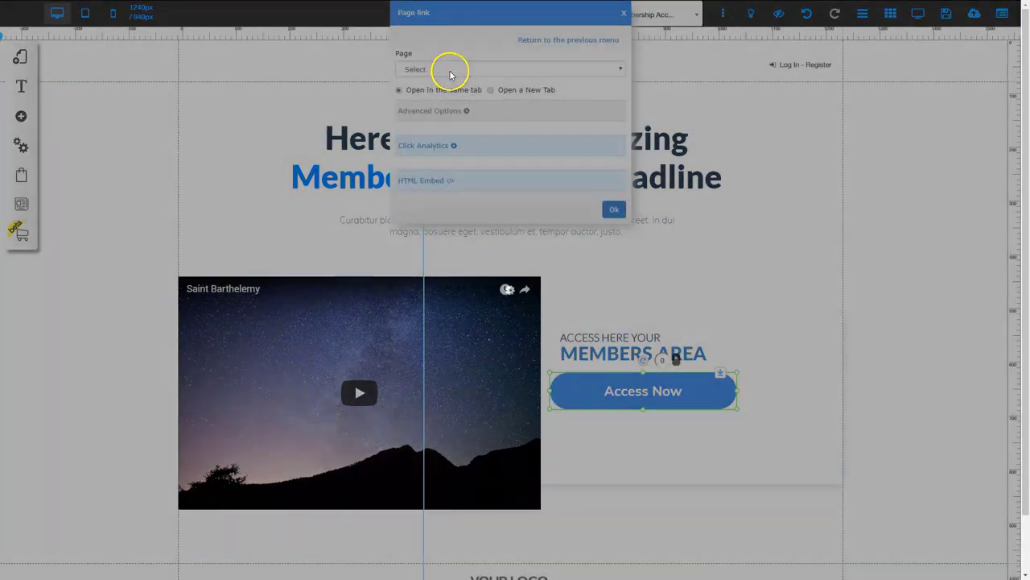
left_click(448, 70)
left_click(446, 137)
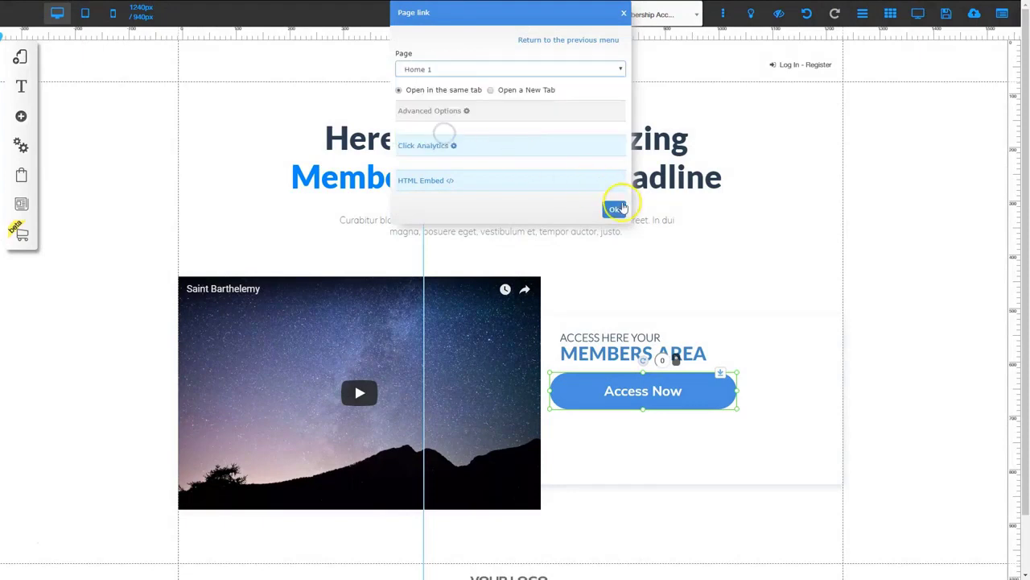
left_click(614, 209)
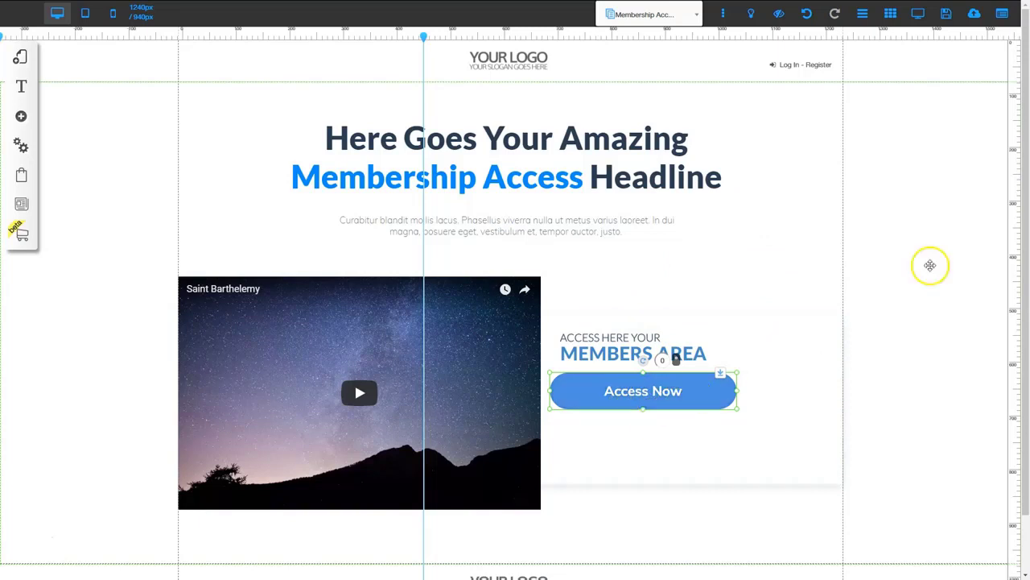
left_click(944, 15)
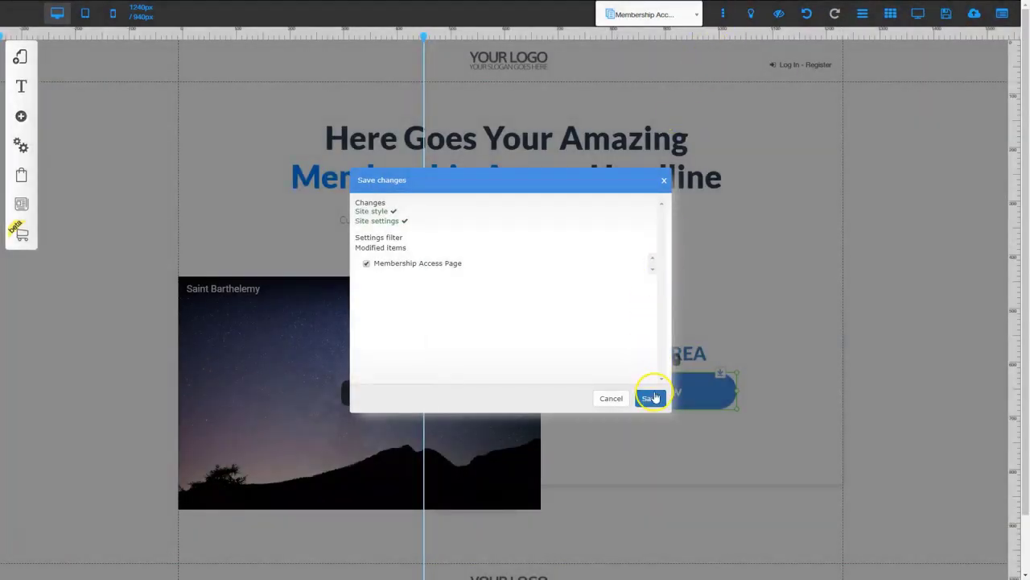
left_click(650, 398)
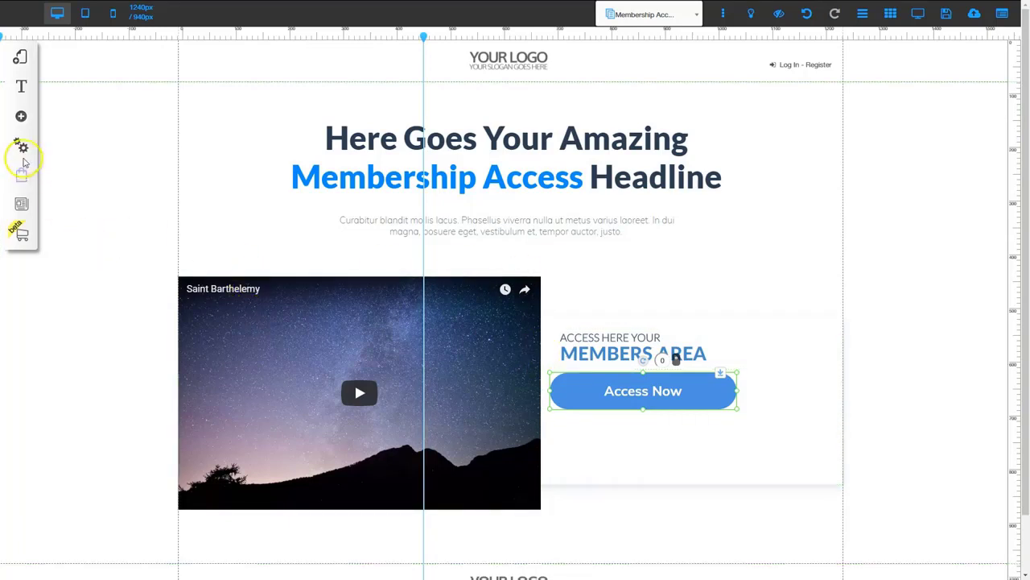
Open the Restricted Area Settings and review the Membership area's registration method, access granting, initial page and token options
left_click(21, 145)
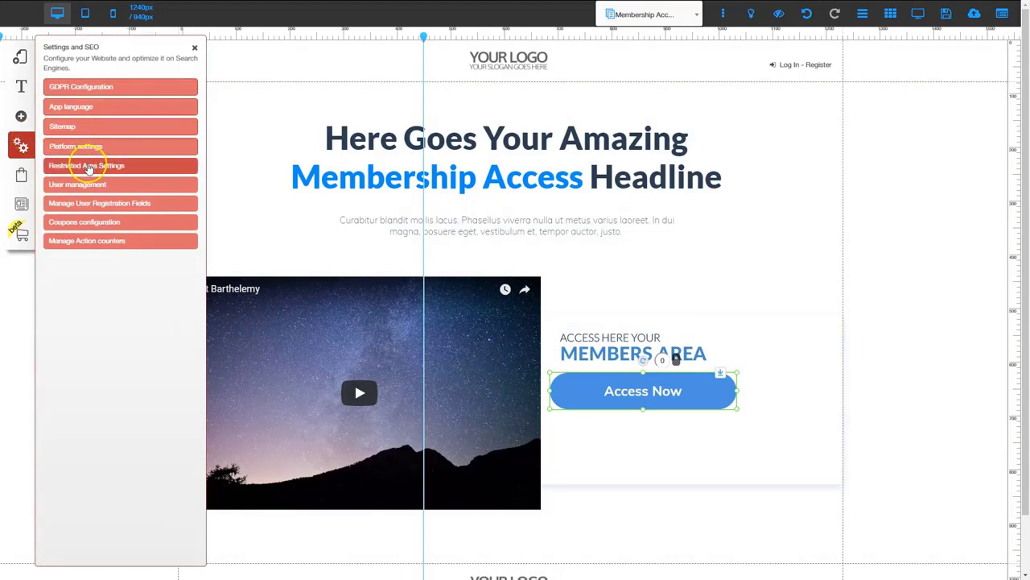
left_click(94, 167)
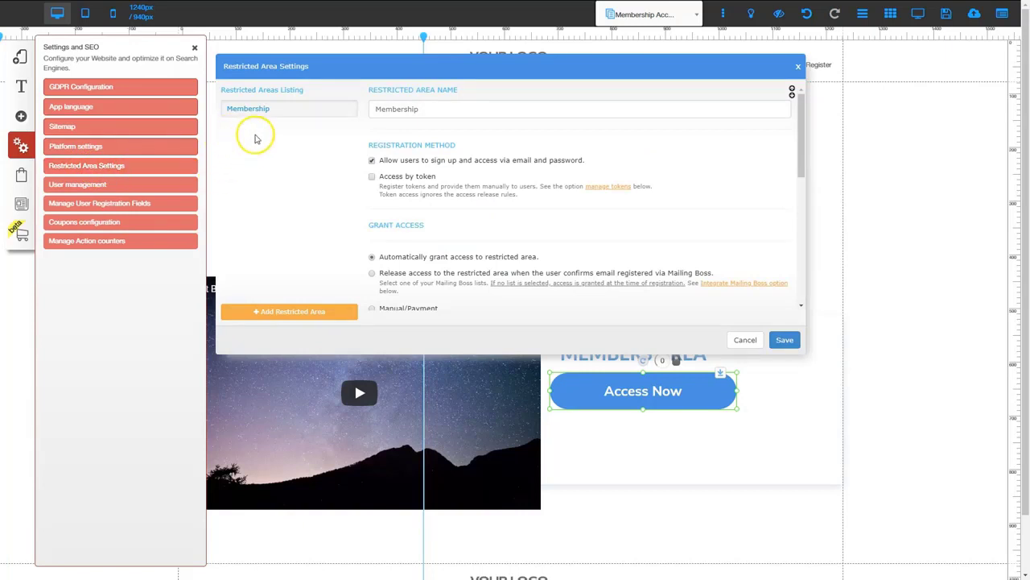
mouse_move(269, 113)
scroll(463, 218, "down", 1)
scroll(362, 205, "down", 2)
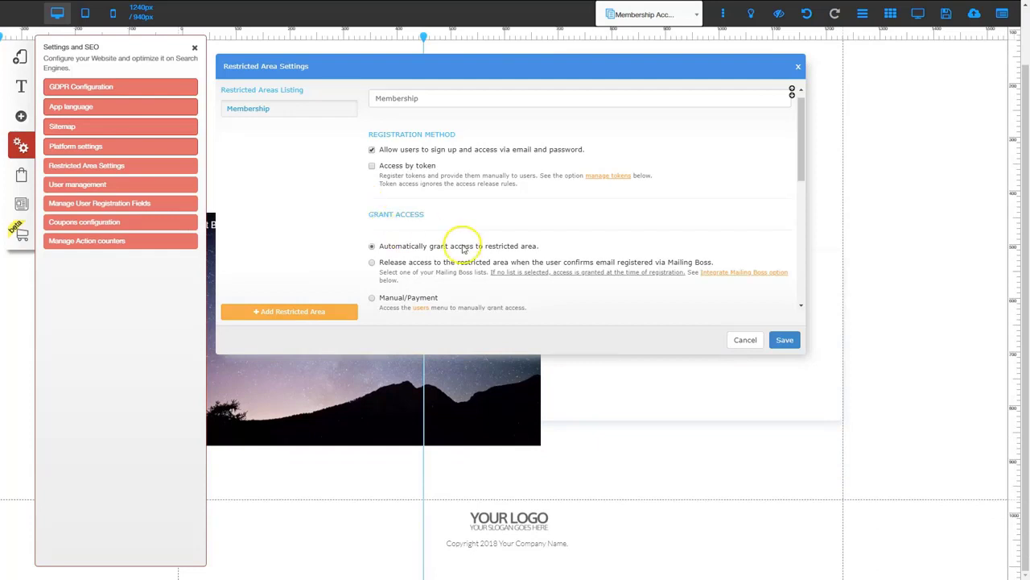
scroll(460, 230, "down", 1)
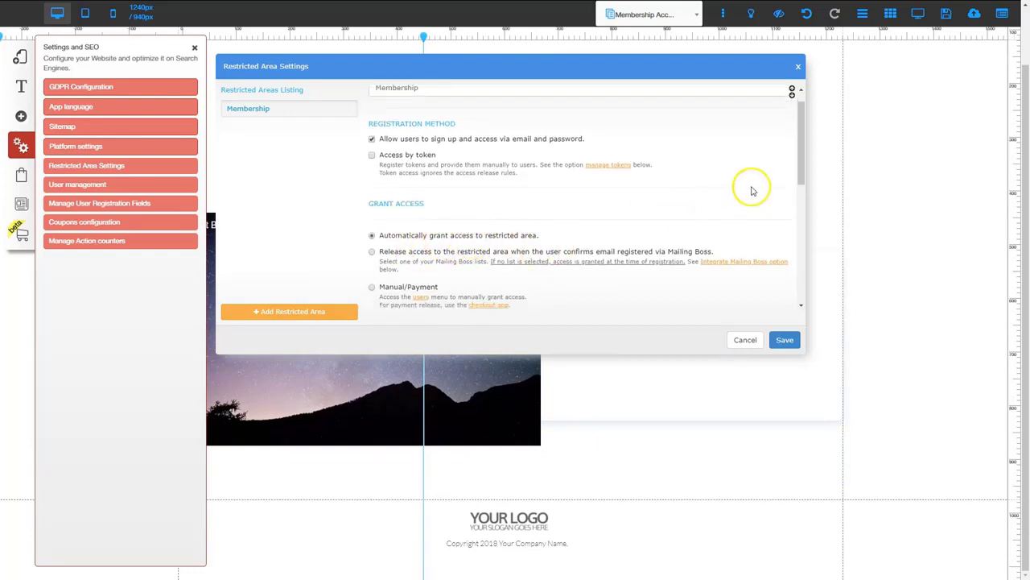
left_click_drag(801, 161, 804, 191)
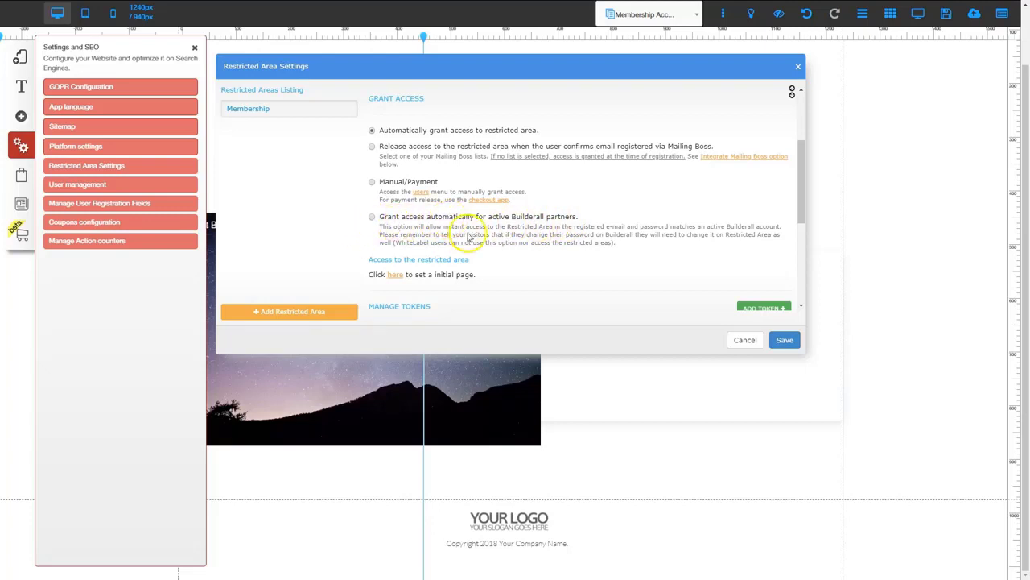
scroll(475, 245, "down", 1)
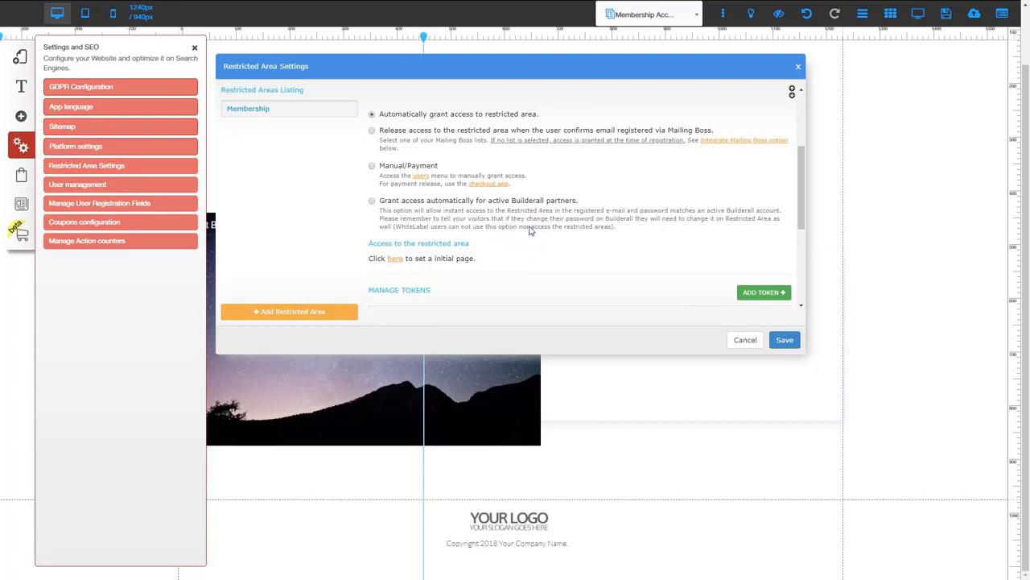
scroll(491, 237, "down", 3)
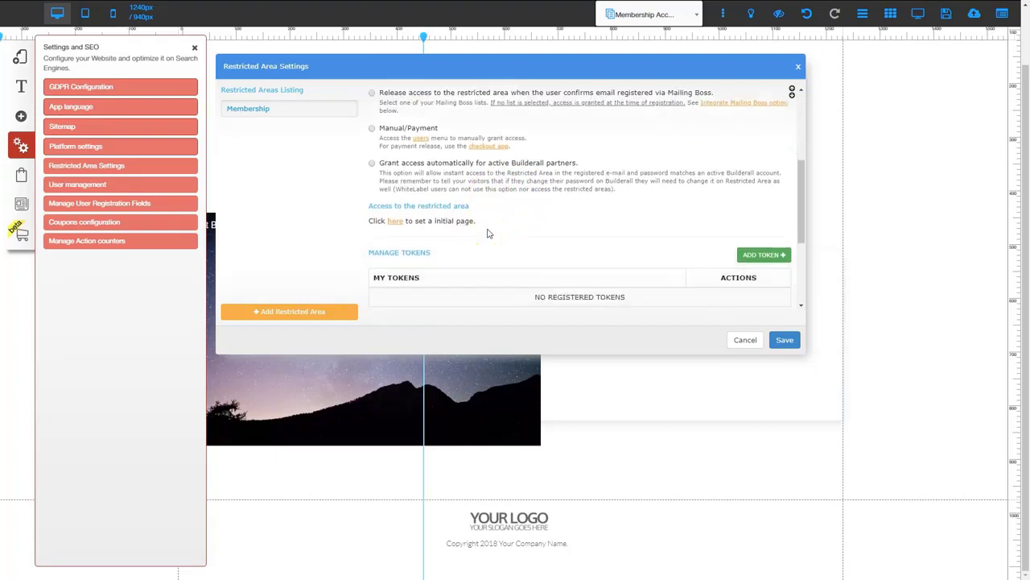
scroll(486, 234, "down", 3)
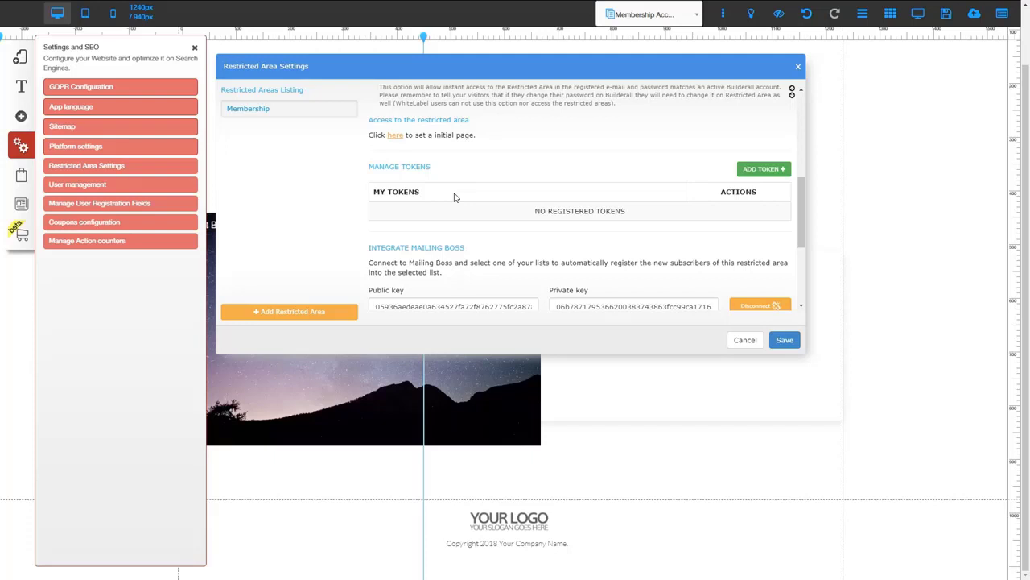
Select the E-mail Marketing list in the Membership area's Mailing Boss integration and save the restricted area settings
scroll(471, 196, "down", 3)
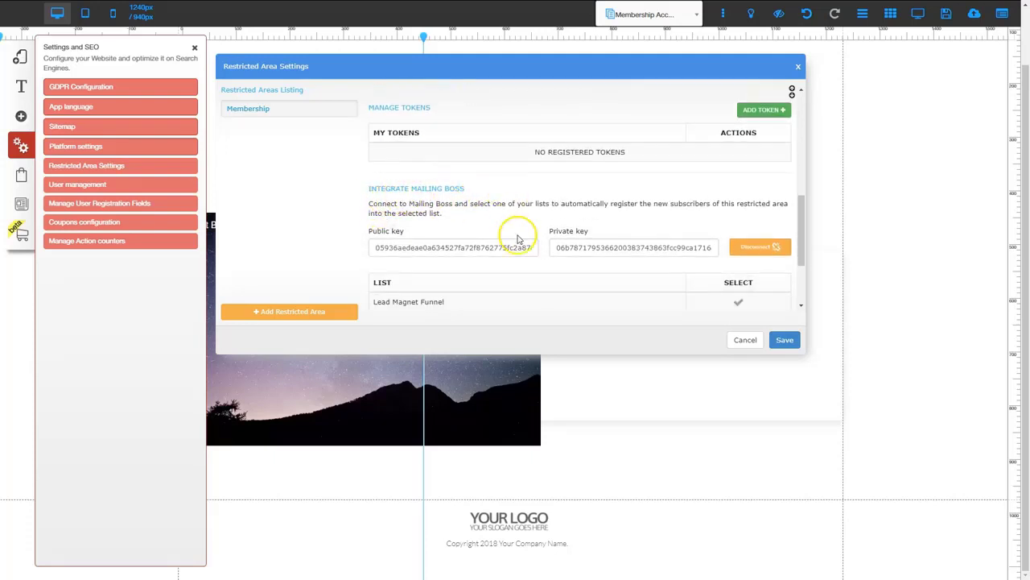
scroll(518, 239, "down", 1)
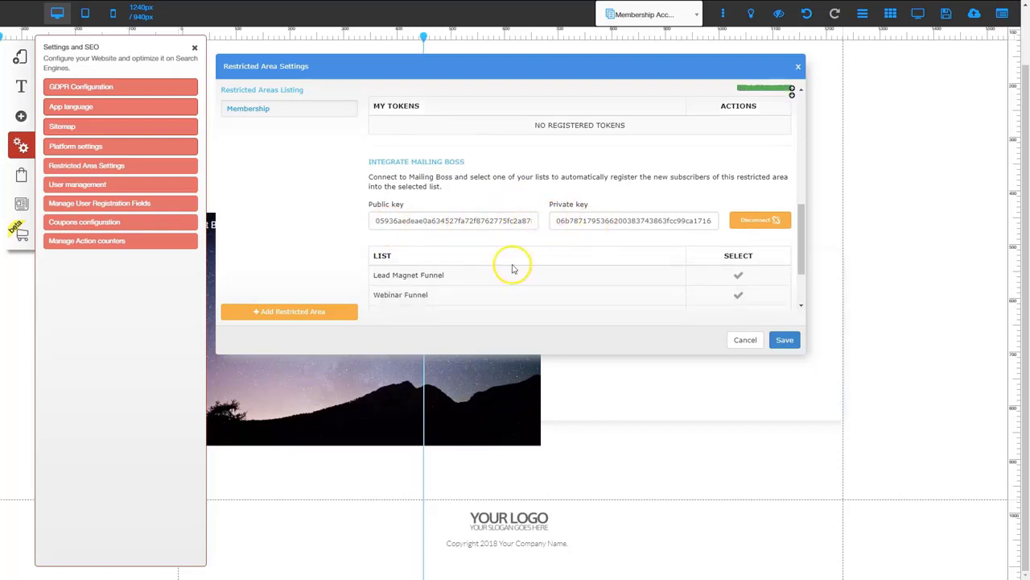
scroll(512, 268, "down", 3)
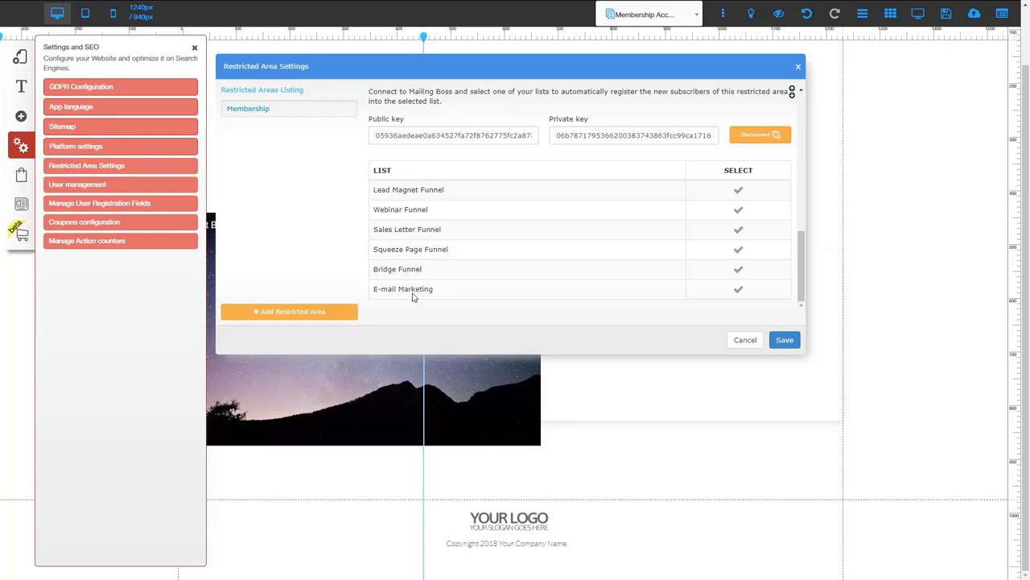
left_click(738, 292)
left_click(786, 340)
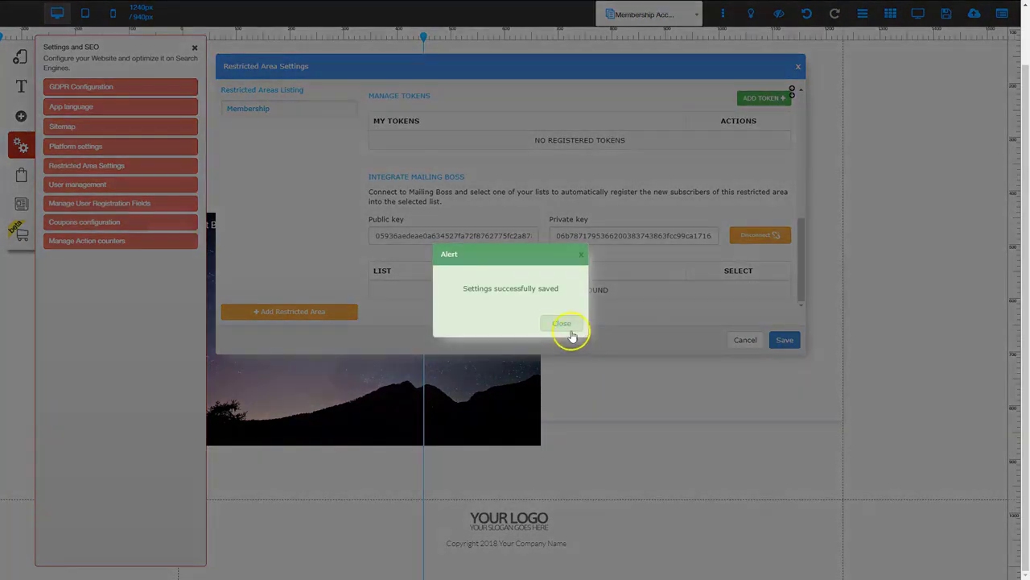
left_click(567, 328)
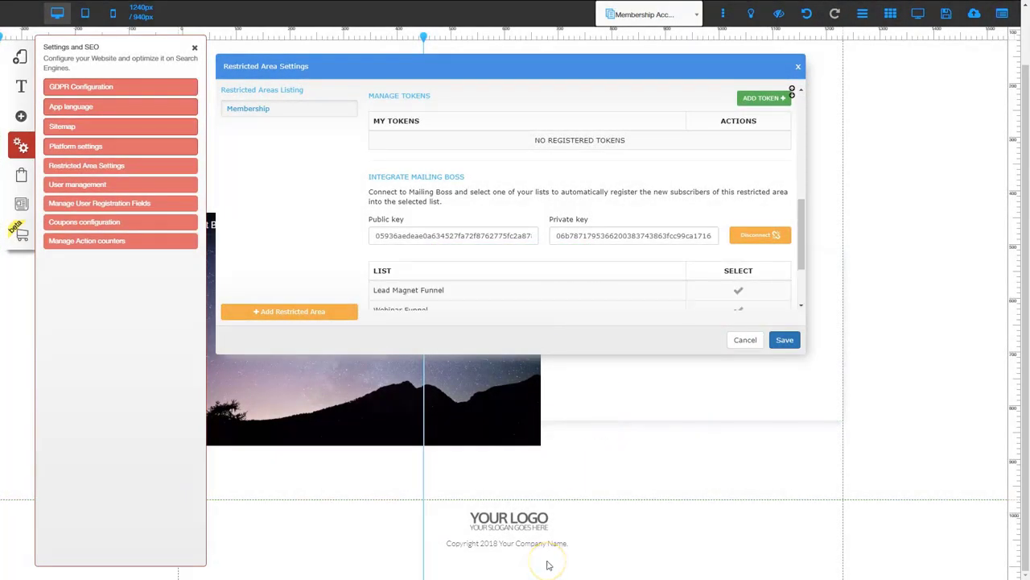
Close the restricted area settings and open the restricted area selection for the Membership layout
left_click(801, 67)
left_click(194, 47)
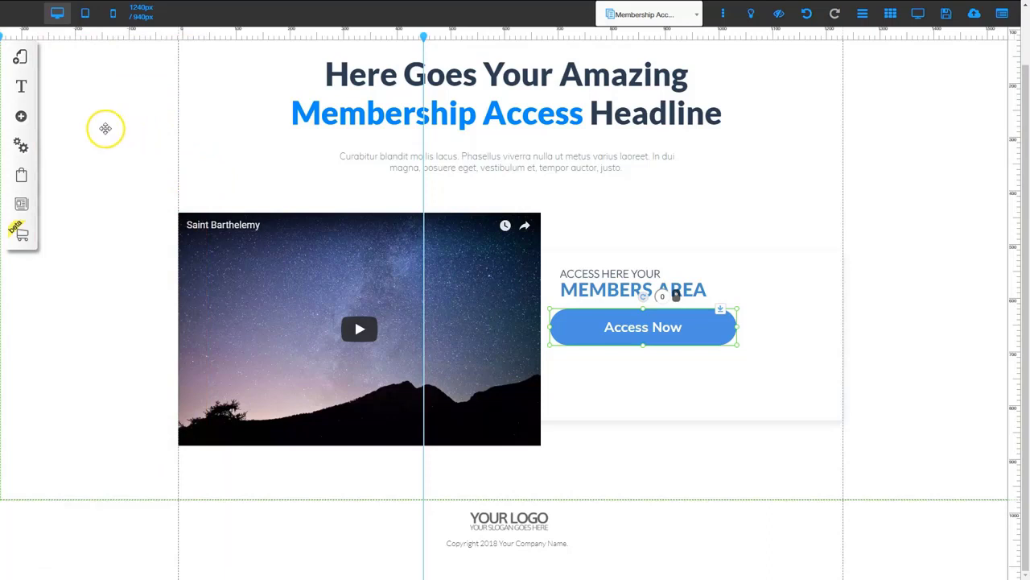
left_click(20, 56)
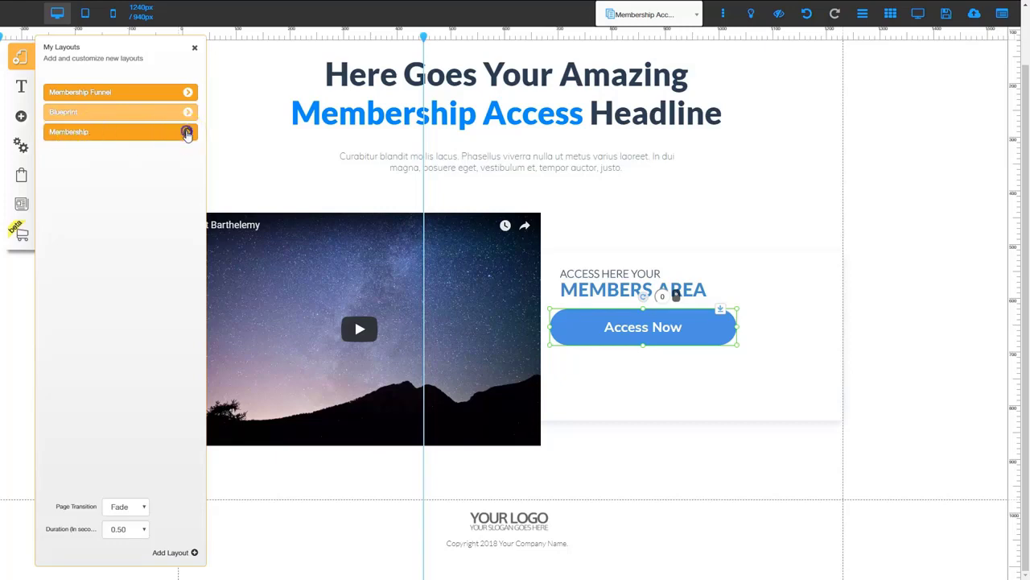
left_click(188, 132)
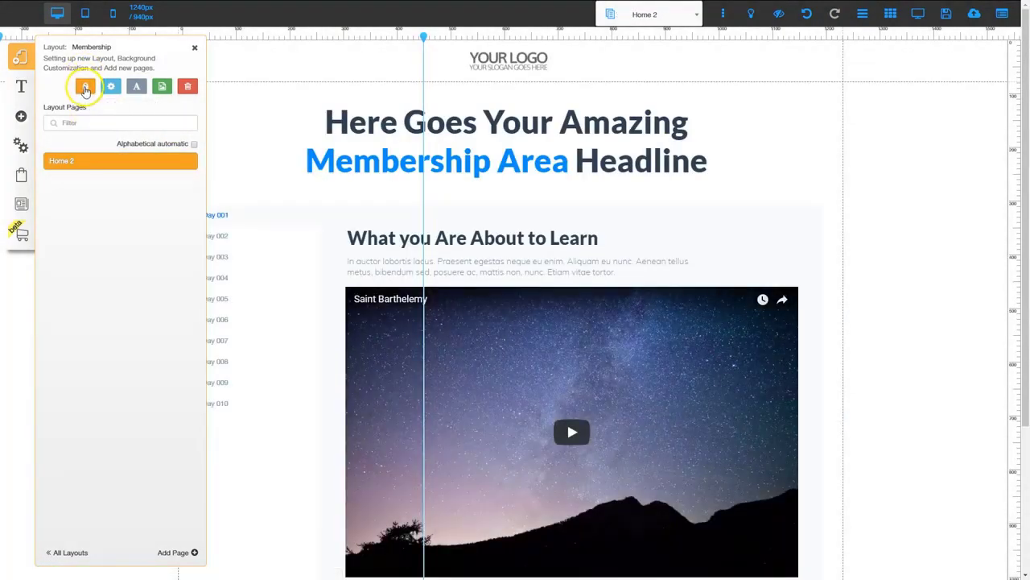
left_click(85, 88)
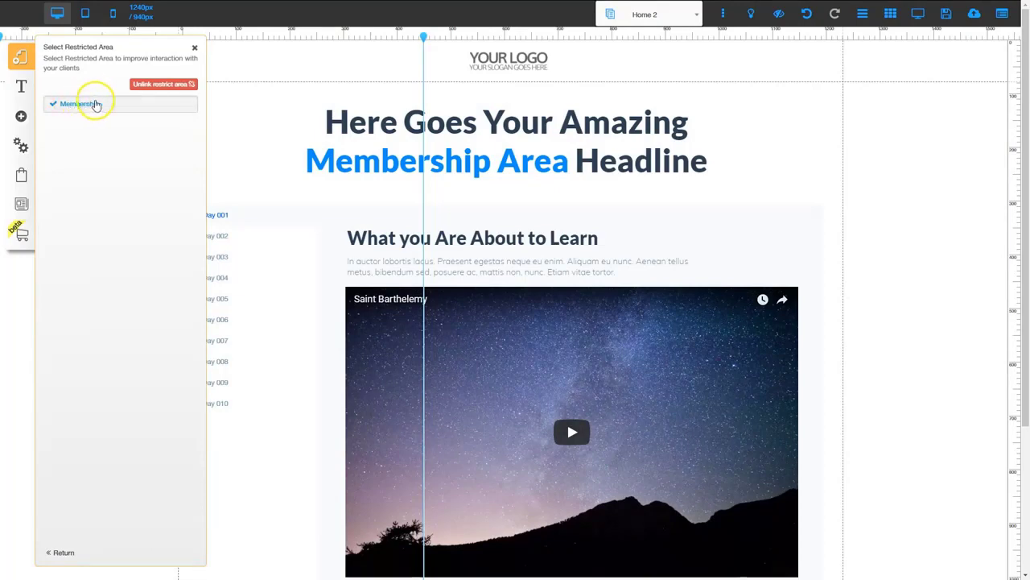
Unlink the Membership restricted area from the Membership layout and link it again, confirming both changes
left_click(90, 103)
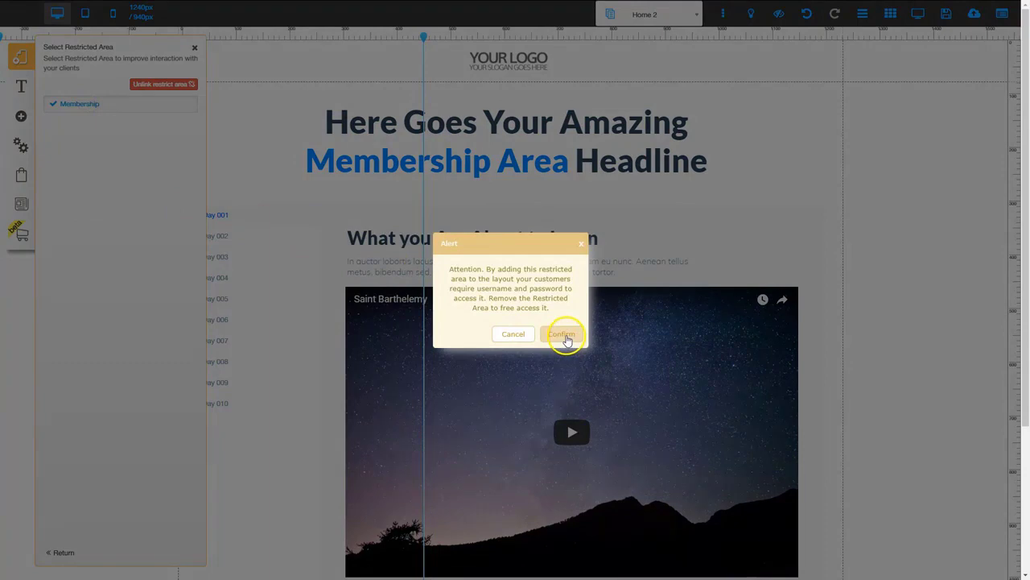
left_click(563, 335)
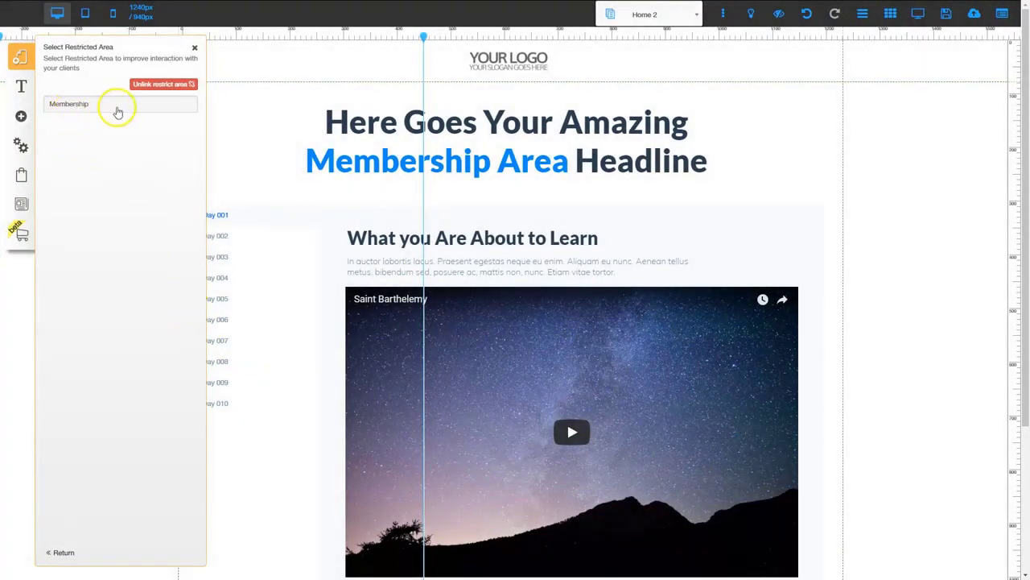
left_click(70, 105)
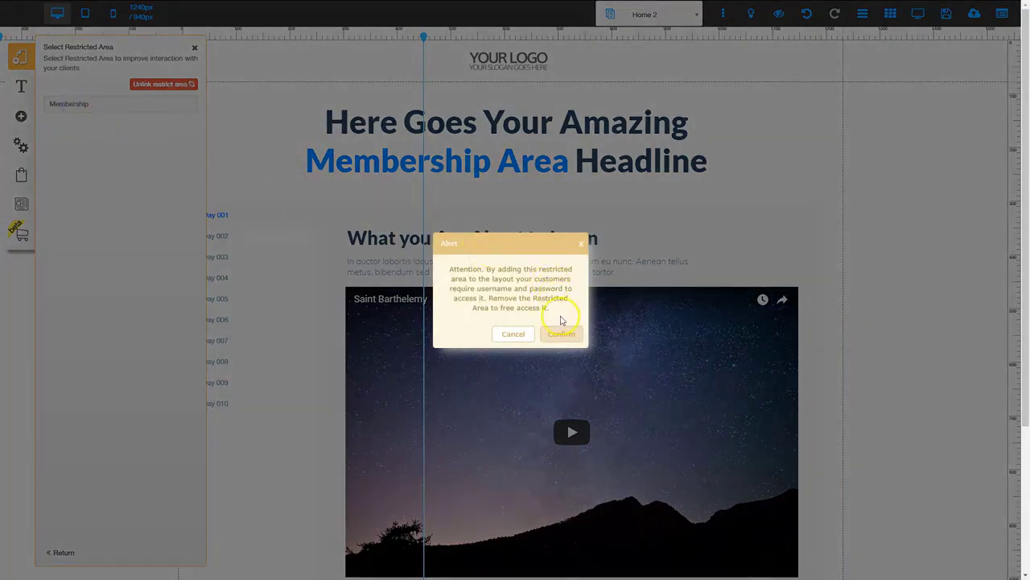
left_click(562, 334)
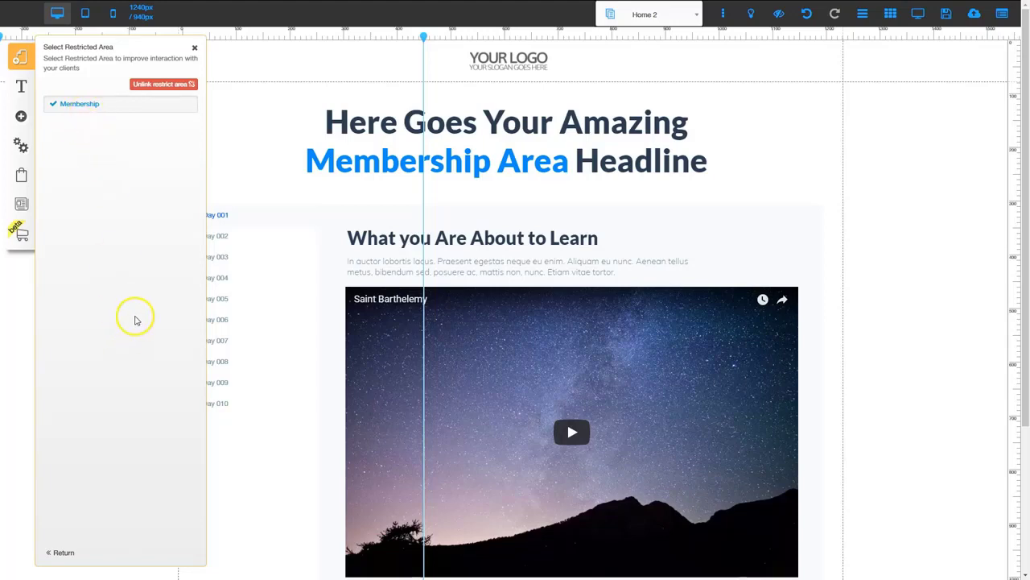
Save the site changes from the Home 2 page and close the restricted area selection
scroll(170, 516, "down", 4)
scroll(182, 456, "up", 2)
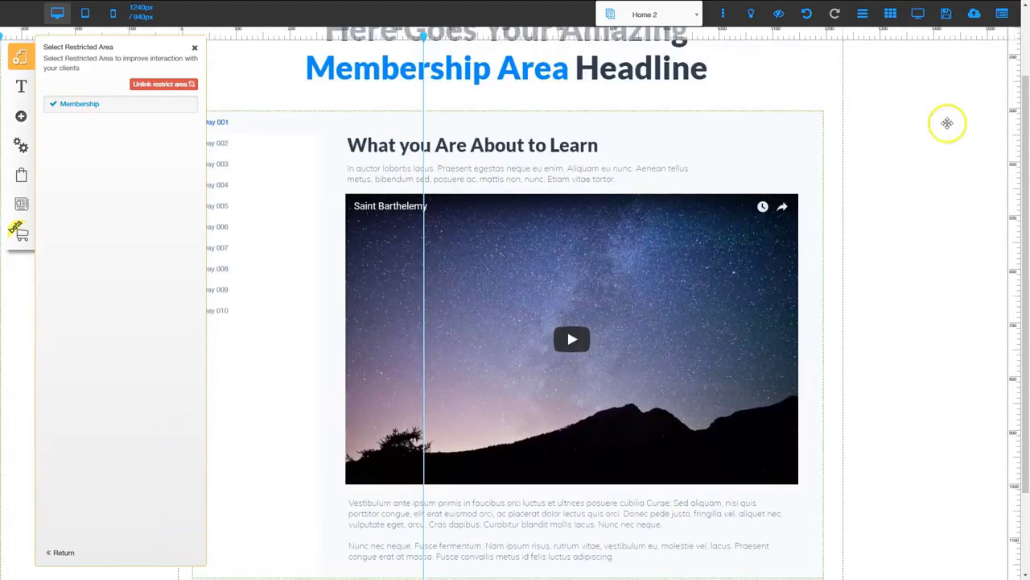
left_click(946, 14)
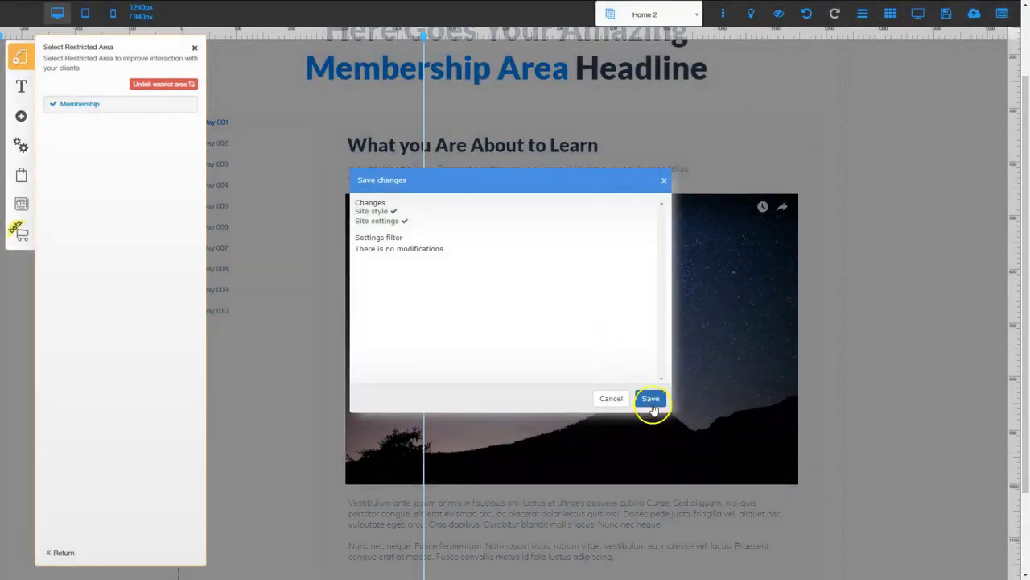
left_click(650, 398)
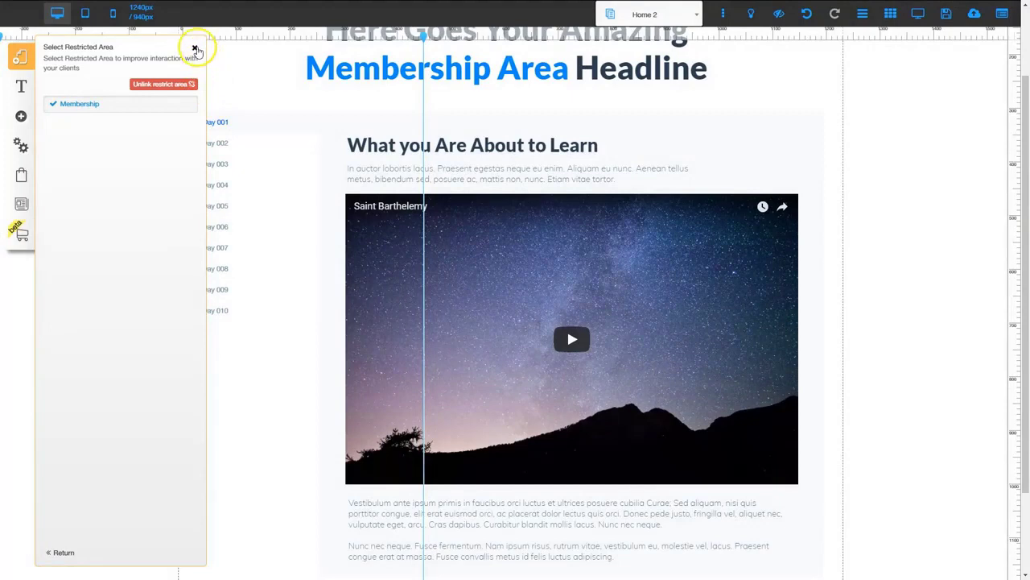
left_click(195, 47)
left_click(199, 122)
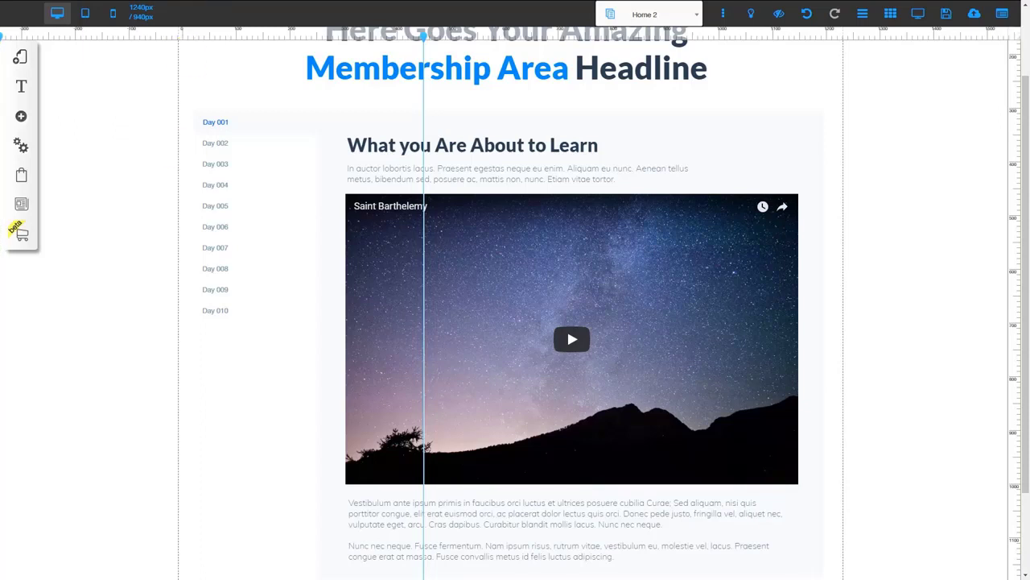
Switch from the Membership layout to the Membership Funnel layout
scroll(180, 55, "up", 3)
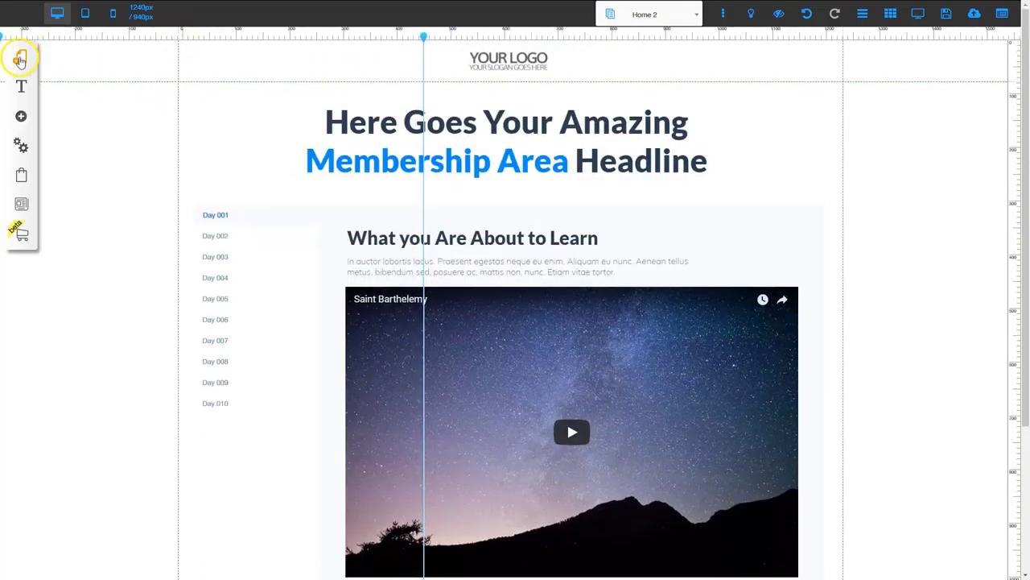
left_click(20, 58)
left_click(109, 94)
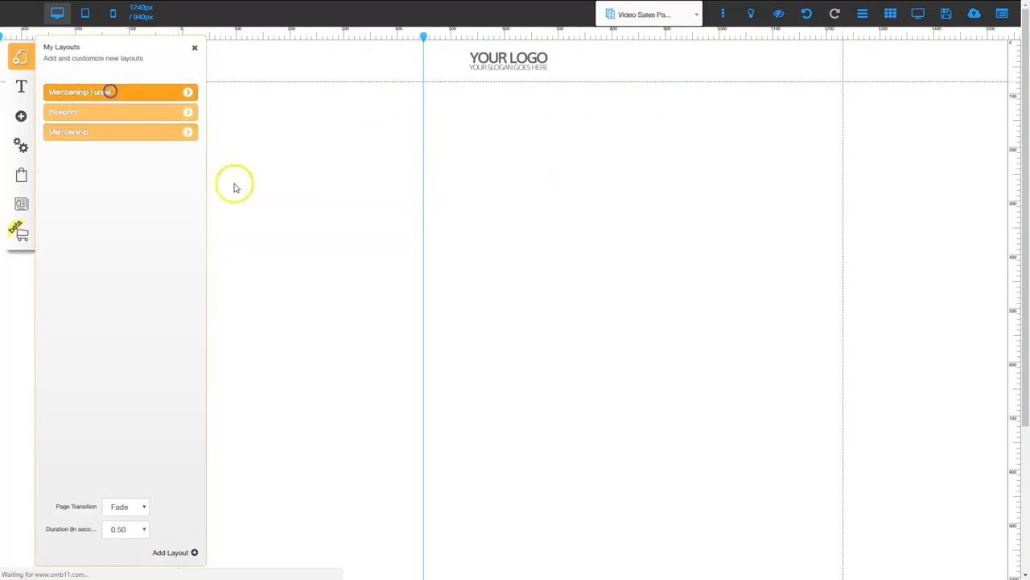